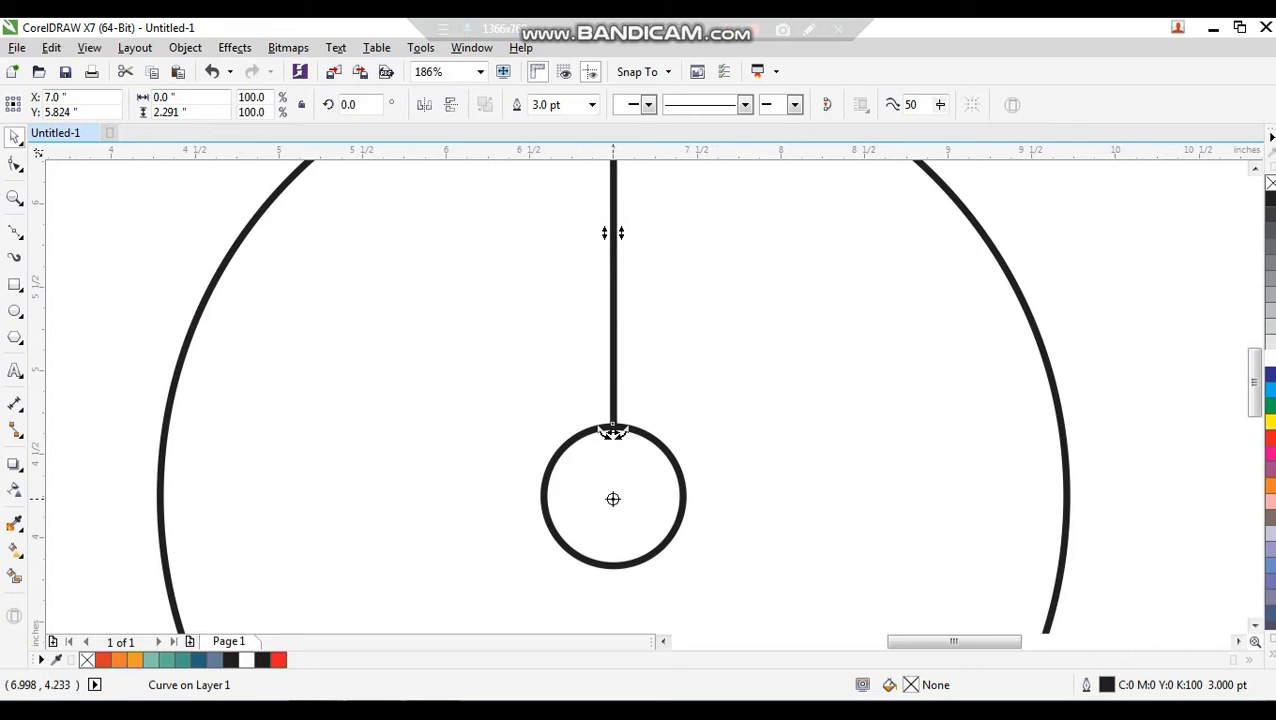
Open the Rotate transformation settings for the vertical line between the two circles.
scroll(683, 427, "down", 3)
left_click_drag(484, 260, 780, 578)
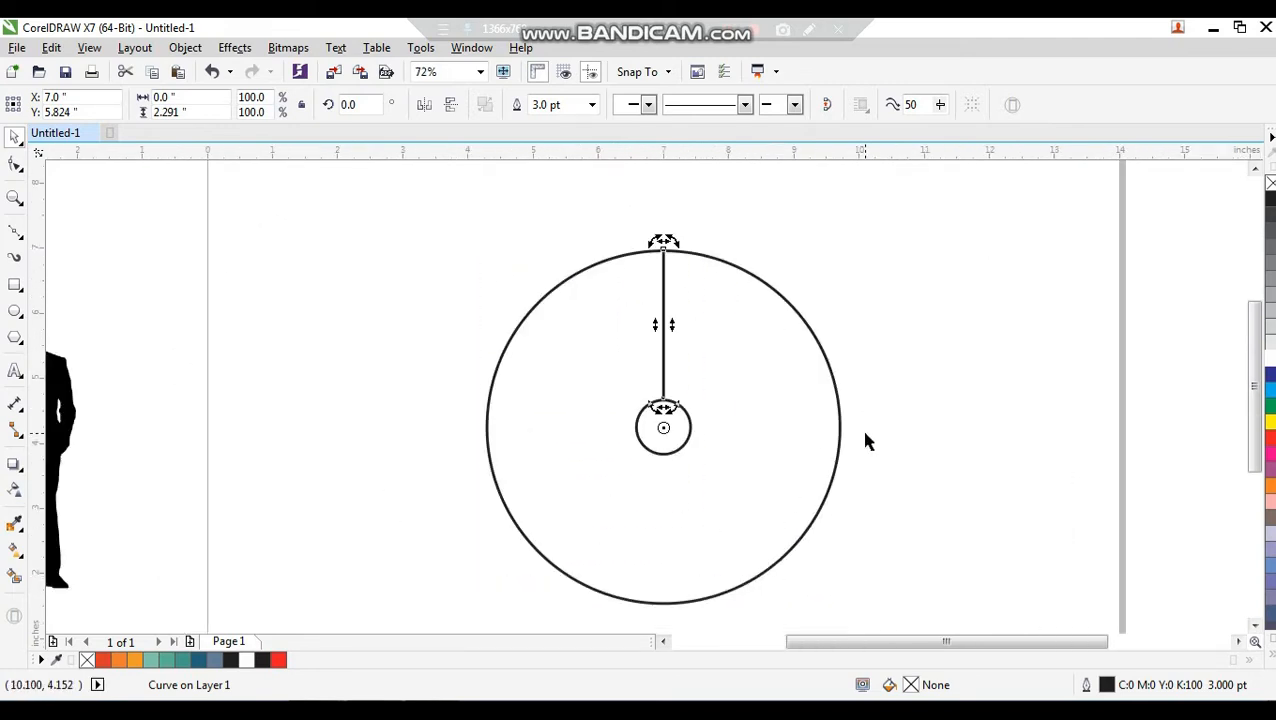
left_click(468, 52)
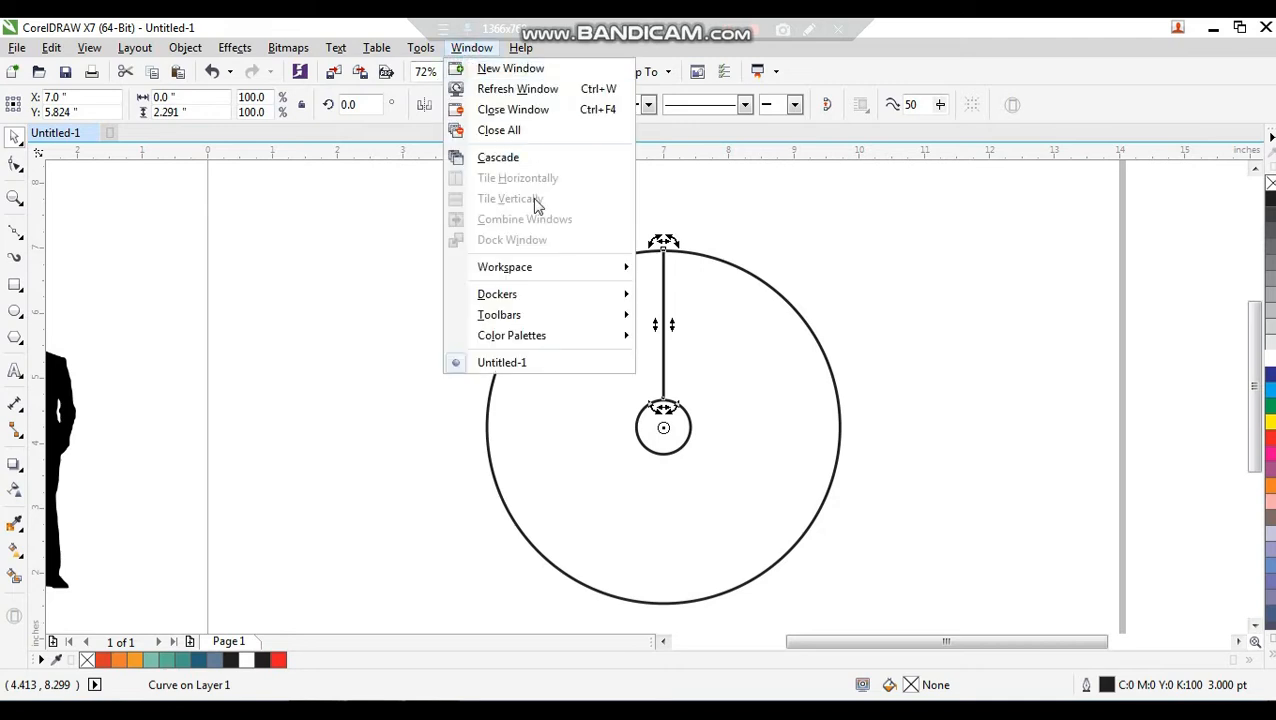
mouse_move(565, 298)
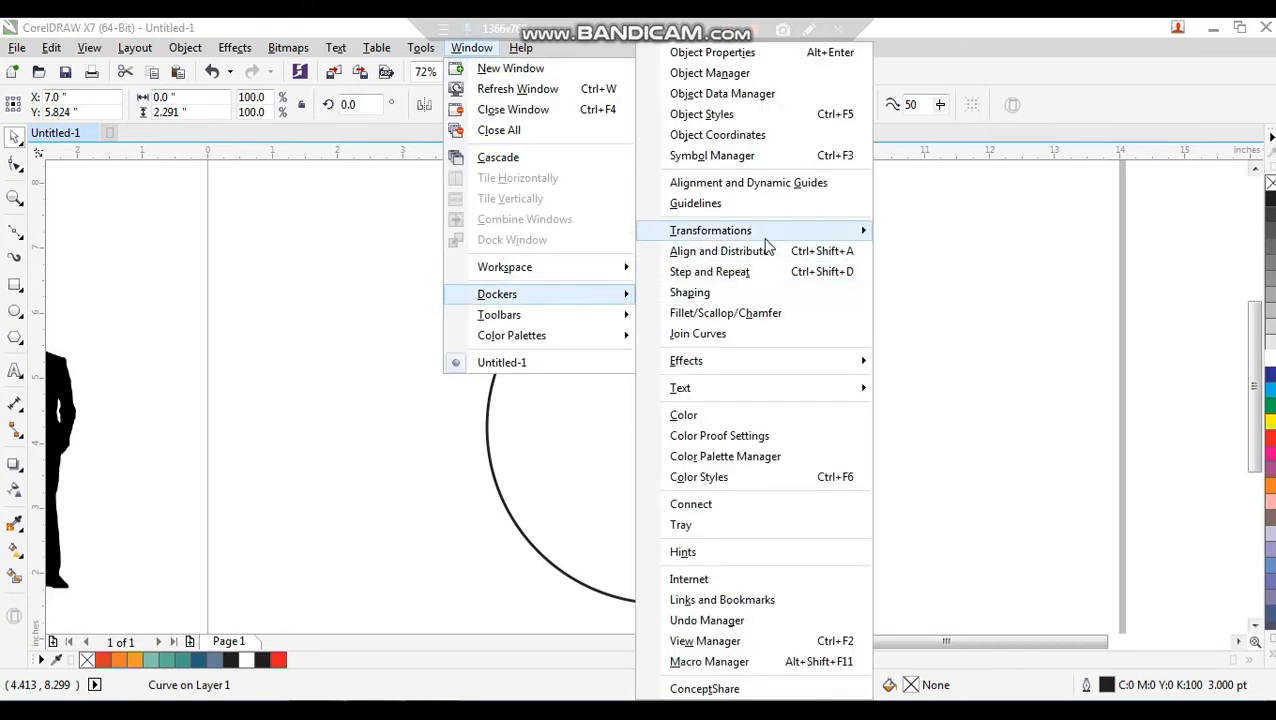
mouse_move(775, 236)
left_click(925, 254)
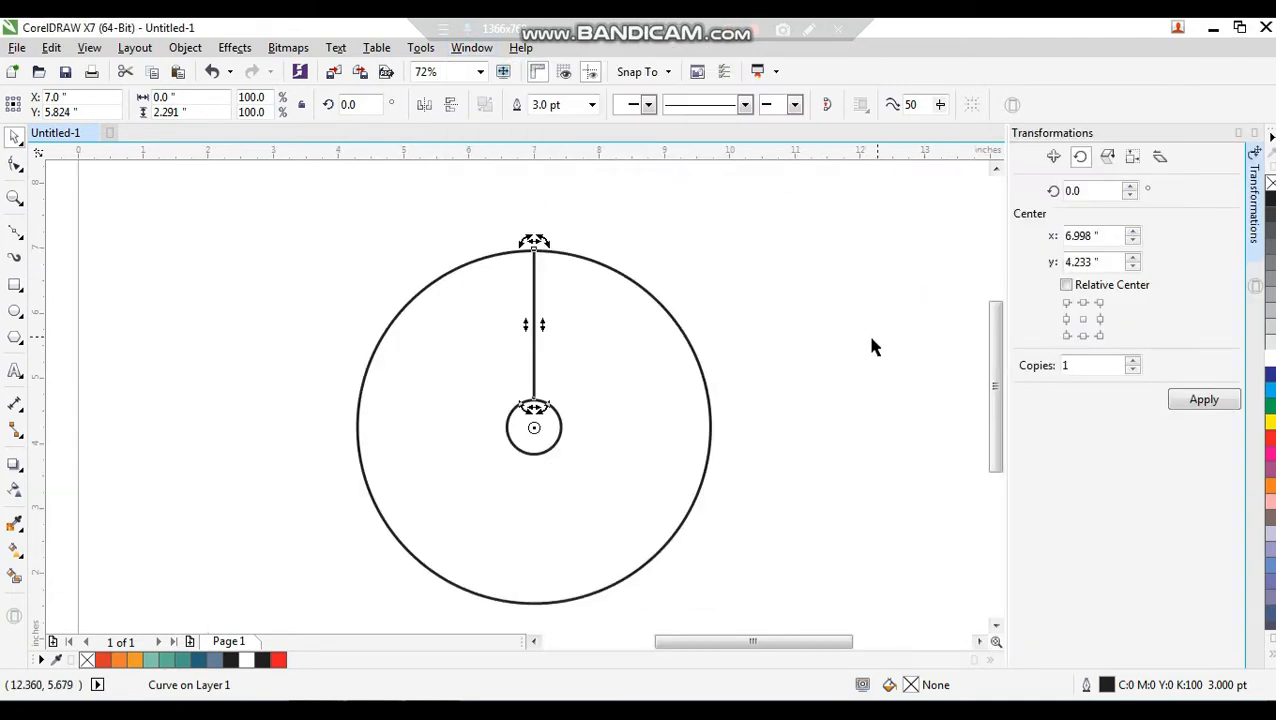
Repeatedly rotate one copy of the vertical line by 5° around the circles' center until the rays fill the left half.
left_click(789, 303)
left_click(535, 278)
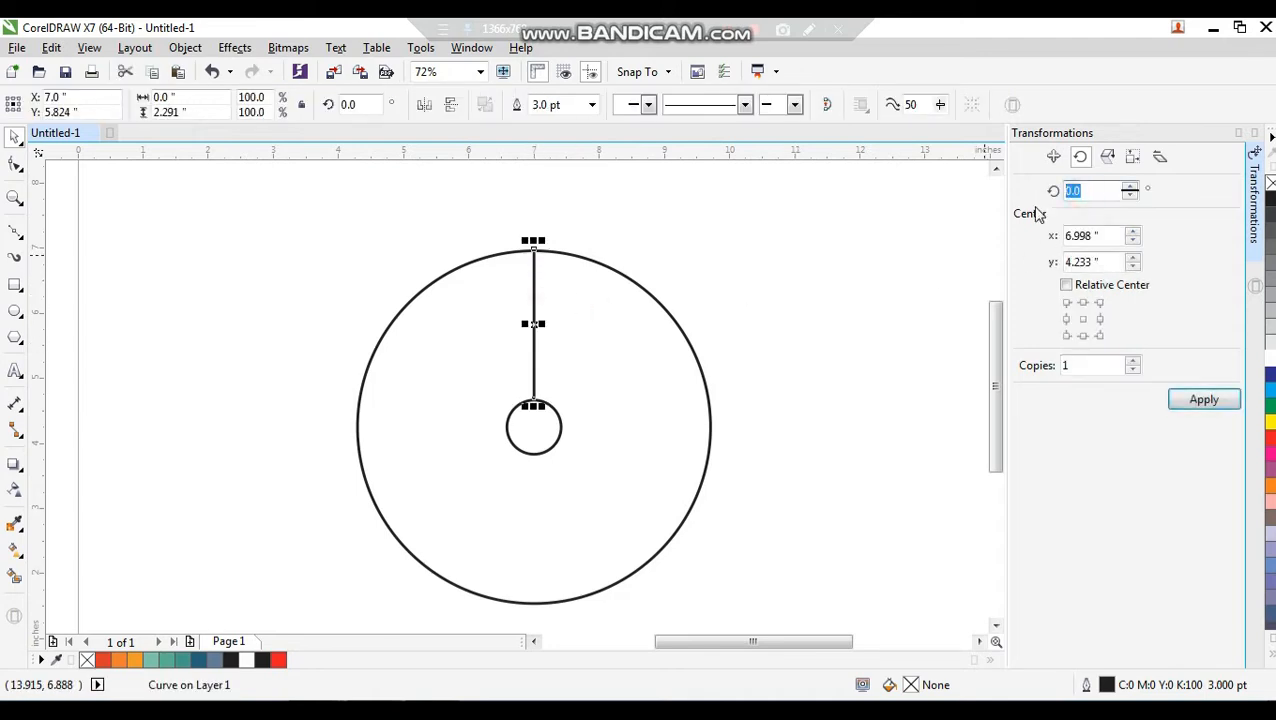
left_click(1204, 399)
left_click(1204, 399)
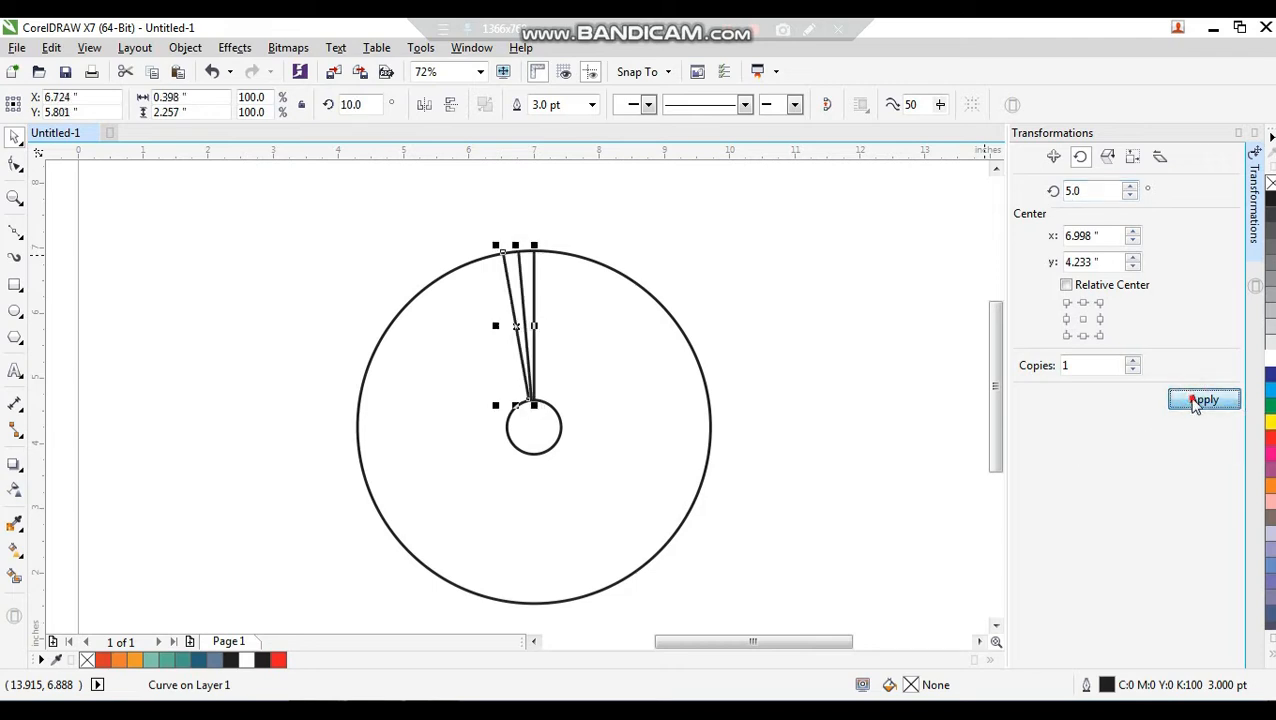
left_click(1204, 399)
left_click(1204, 399)
left_click(1204, 399)
left_click(1204, 399)
left_click(1204, 399)
left_click(1204, 399)
left_click(1204, 399)
left_click(1204, 399)
left_click(1204, 399)
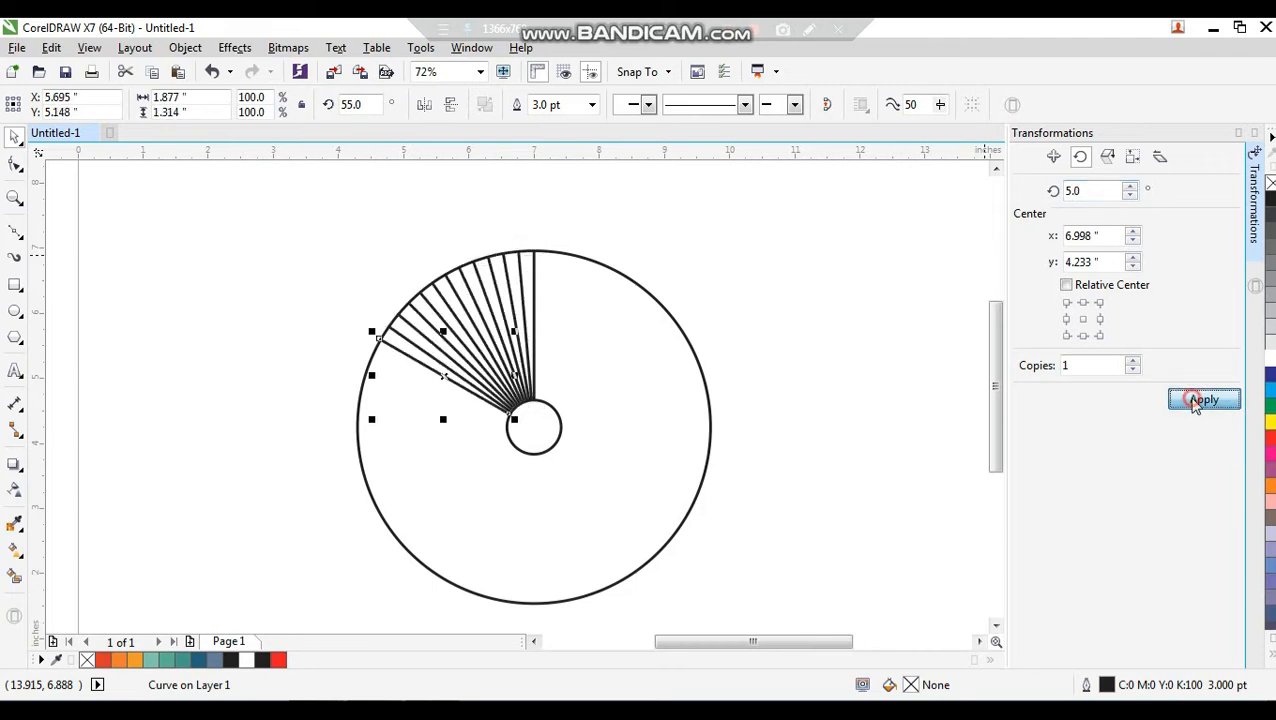
left_click(1204, 399)
left_click(1204, 399)
left_click(1204, 399)
left_click(1204, 399)
left_click(1204, 399)
left_click(1204, 399)
left_click(1204, 399)
left_click(1204, 399)
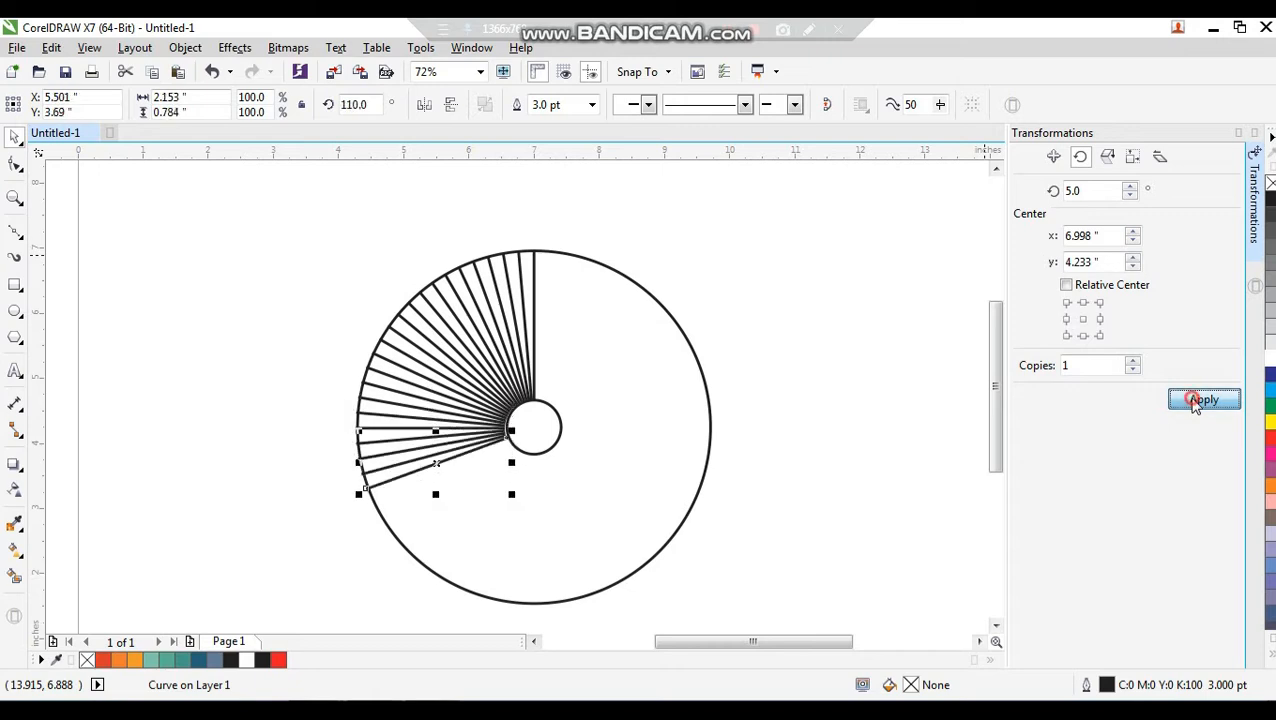
left_click(1204, 399)
left_click(1204, 399)
left_click(1204, 399)
left_click(1204, 399)
left_click(1204, 399)
left_click(1204, 399)
left_click(1204, 399)
left_click(1204, 399)
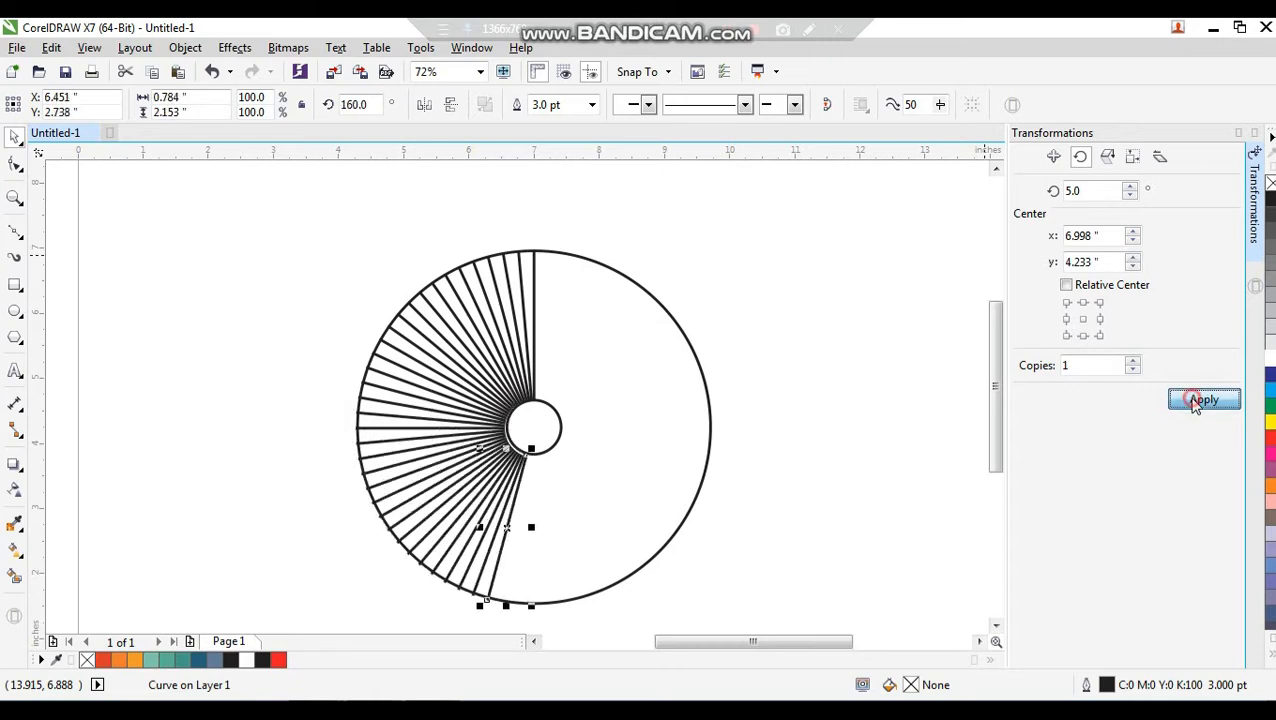
left_click(1204, 399)
left_click(1204, 399)
left_click(1204, 399)
left_click(1204, 399)
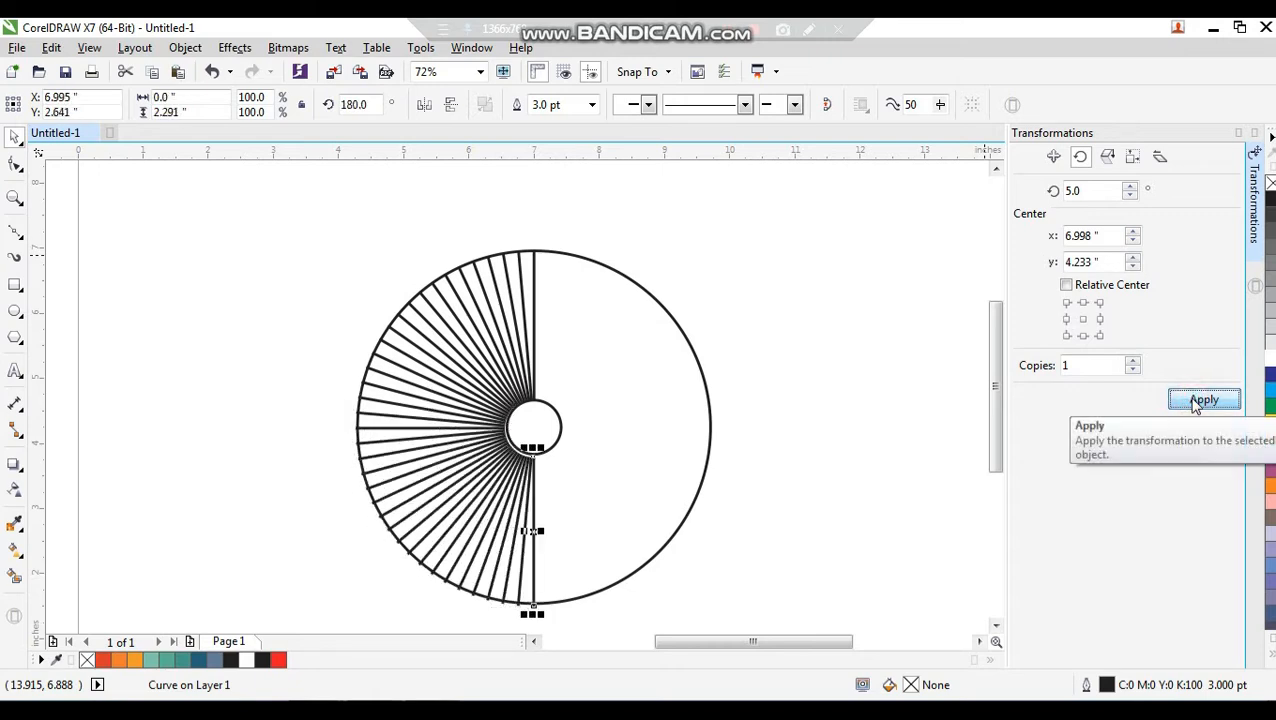
Select the rays with both circles and rotate them to 270° so the rays fan across the upper half.
left_click(786, 228)
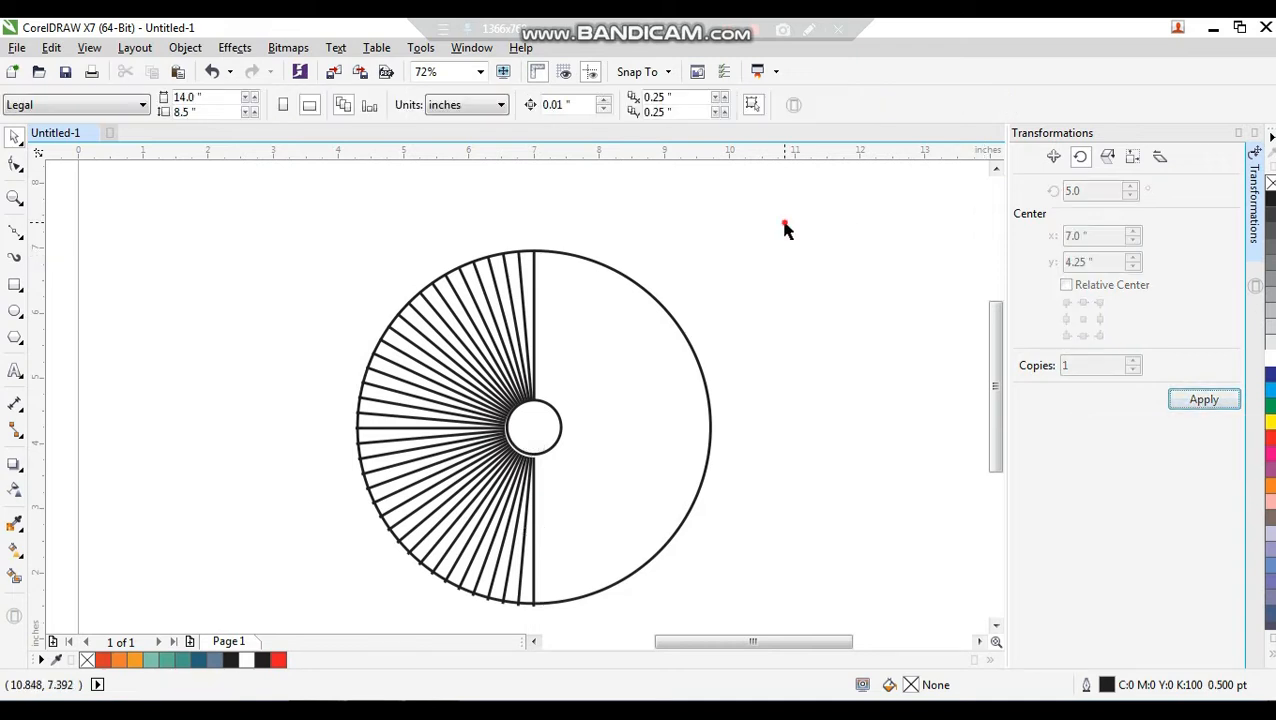
left_click_drag(786, 224, 345, 620)
left_click(593, 336)
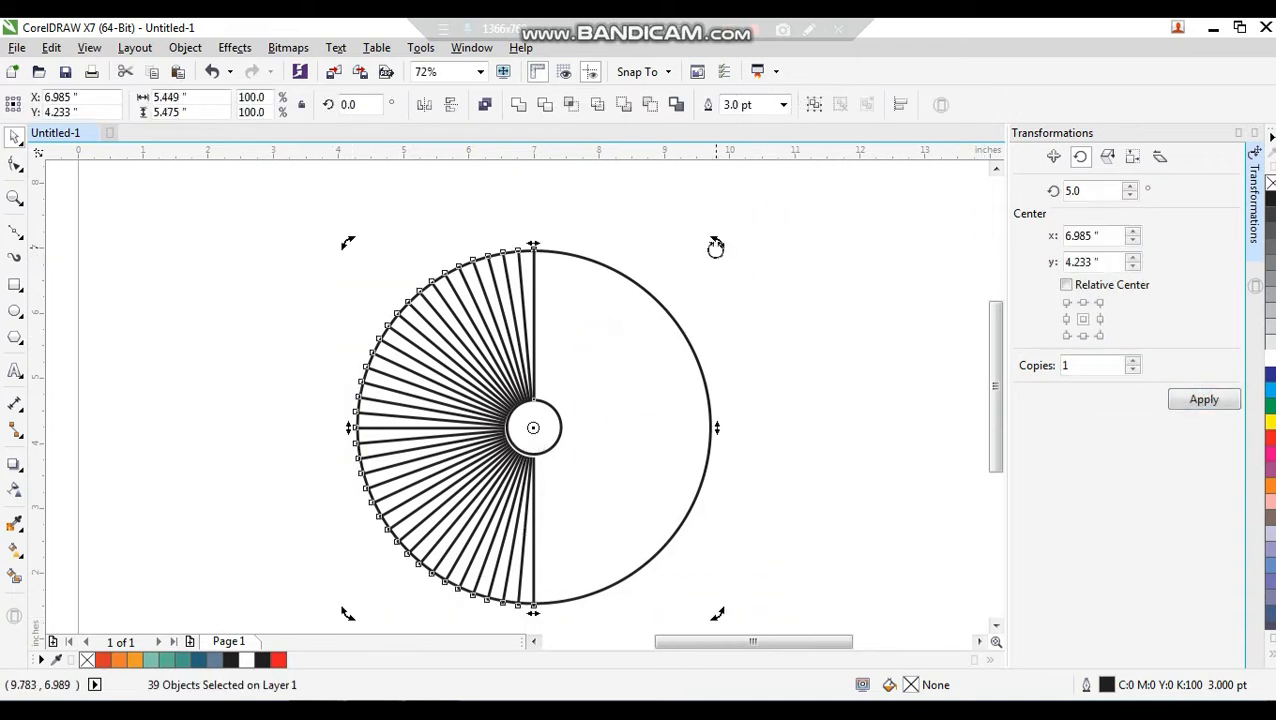
left_click_drag(715, 248, 788, 556)
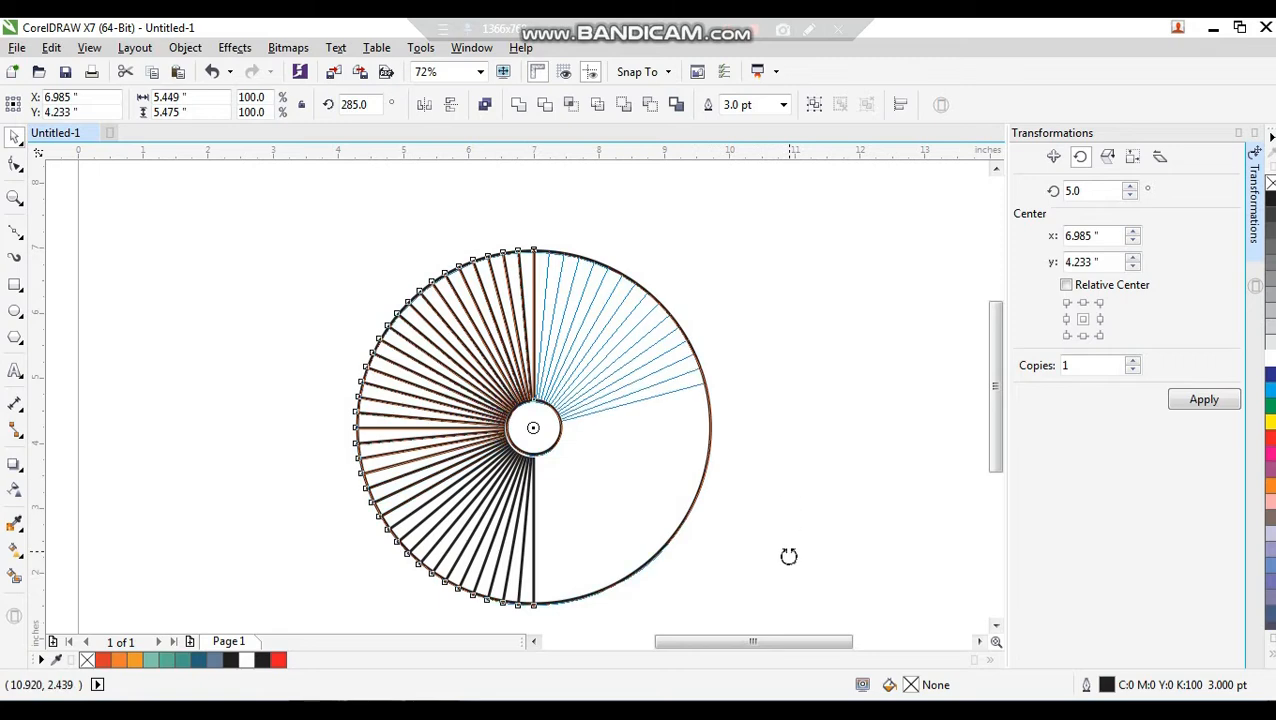
left_click_drag(770, 605, 727, 602)
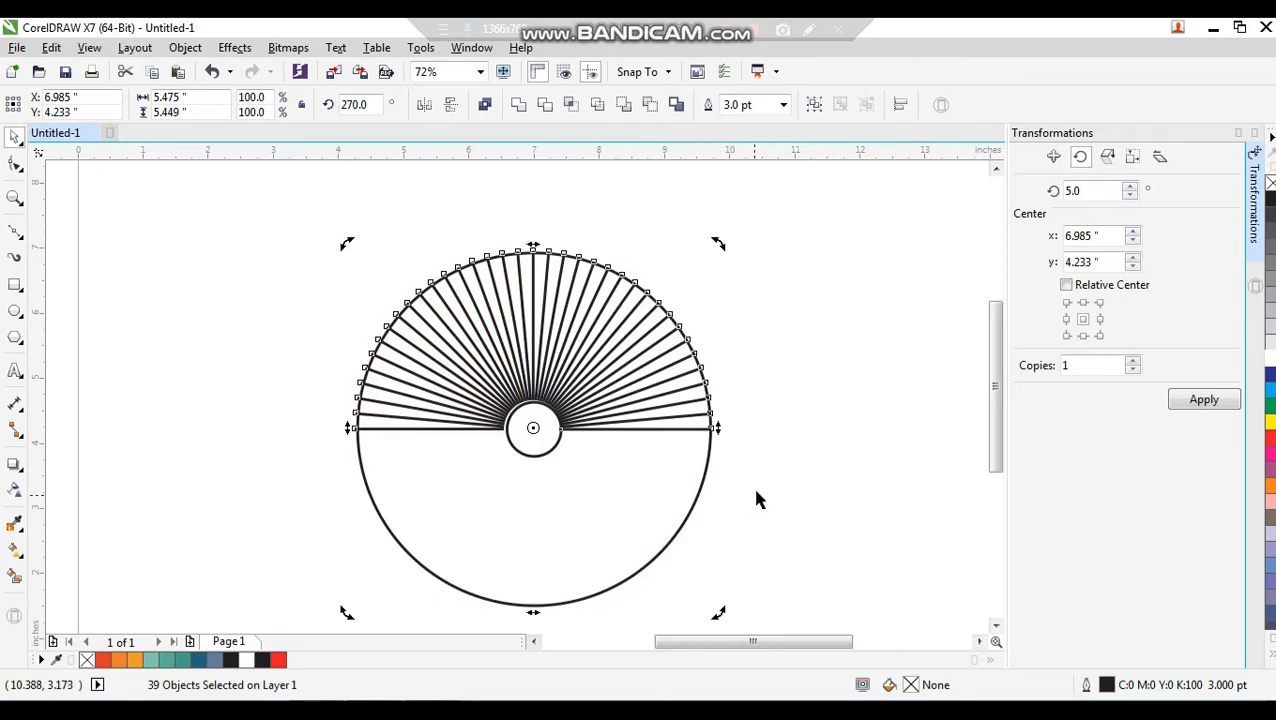
Delete the small inner circle at the center of the ray fan and clear the selection.
left_click(787, 434)
left_click(552, 449)
key("Delete")
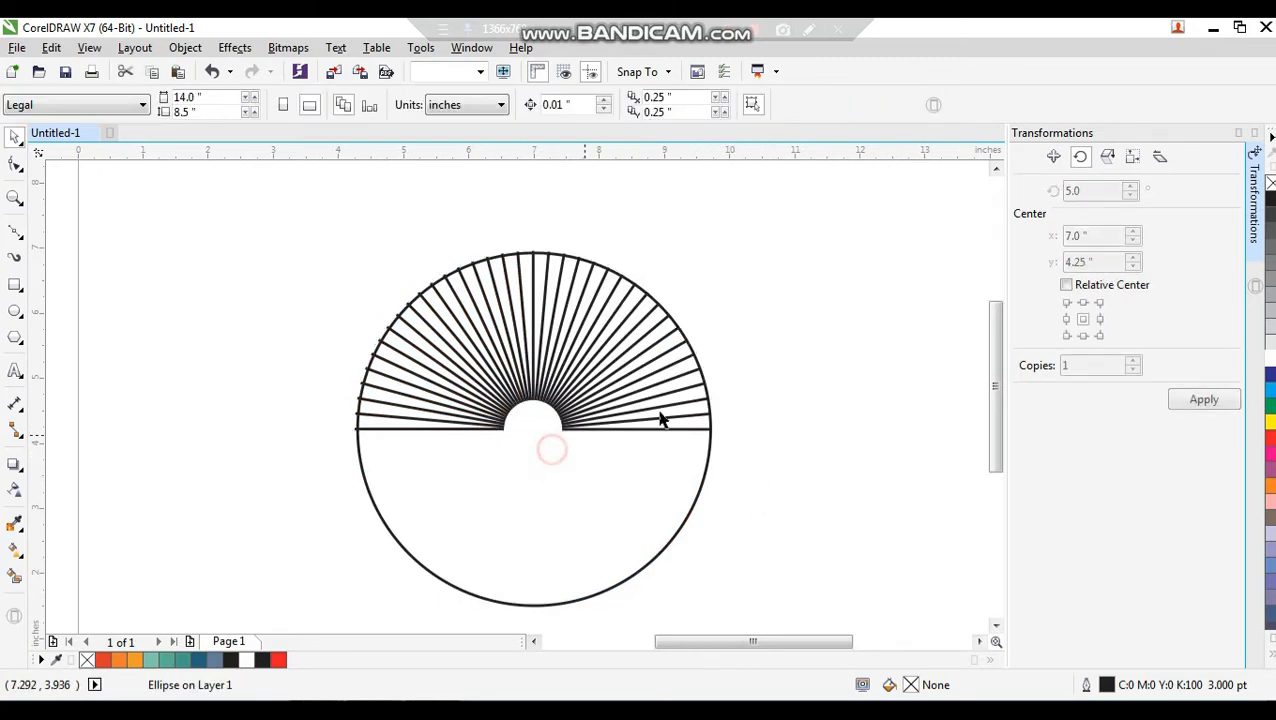
left_click(750, 393)
Draw a horizontal line about 0.615" long just below the left end of the fan's base, with a 3.0 pt outline.
scroll(728, 373, "down", 1)
key("F2")
left_click_drag(797, 263, 505, 535)
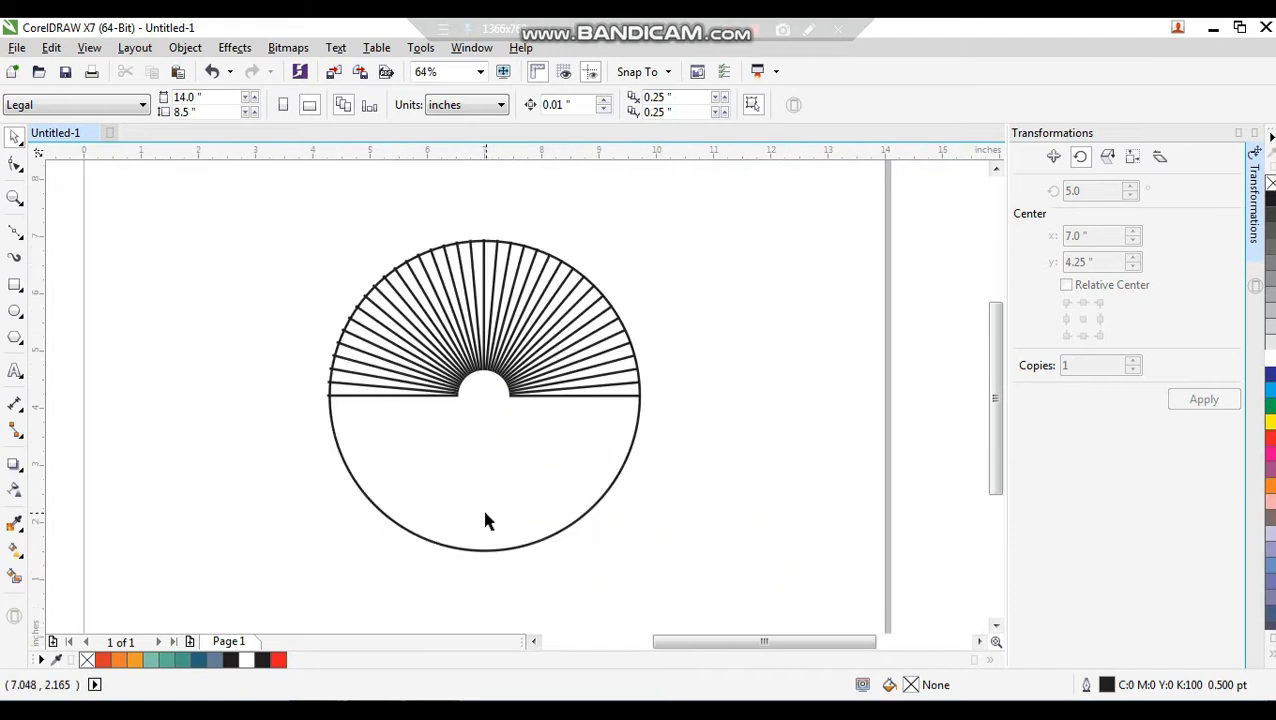
left_click_drag(340, 507, 696, 248)
left_click(723, 343)
key("F2")
left_click_drag(727, 304, 298, 550)
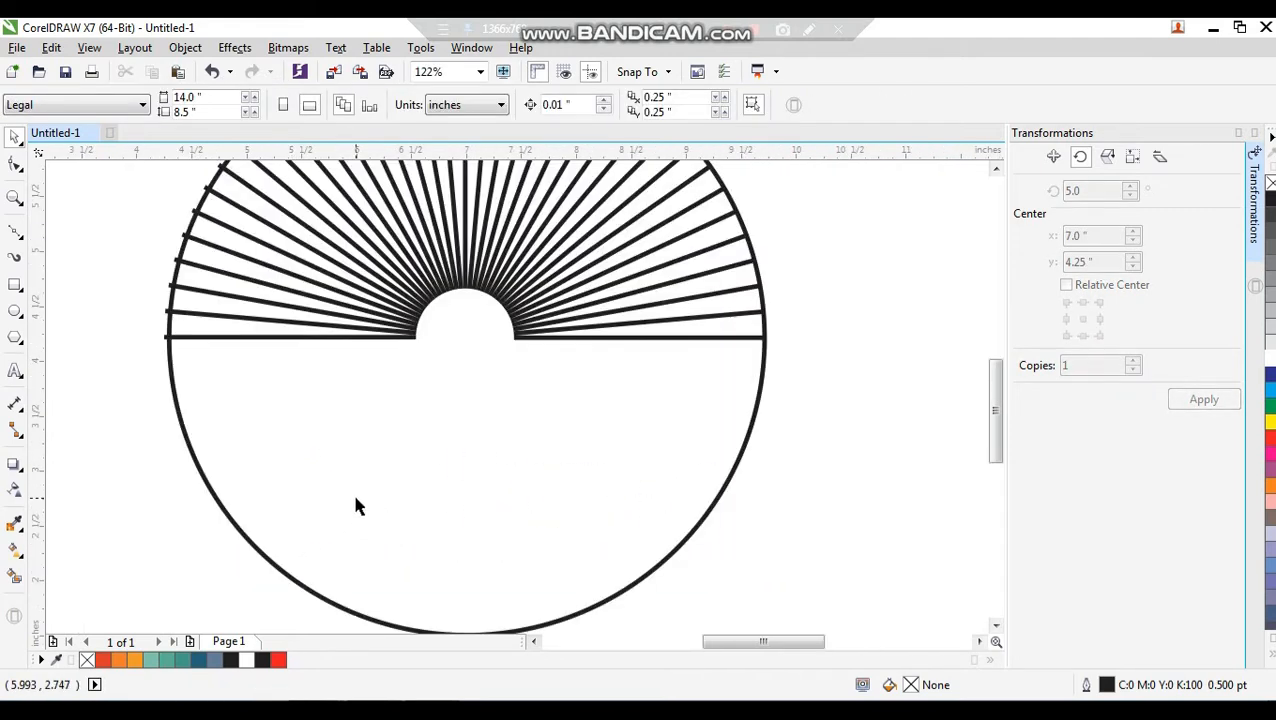
left_click(16, 231)
left_click(179, 347)
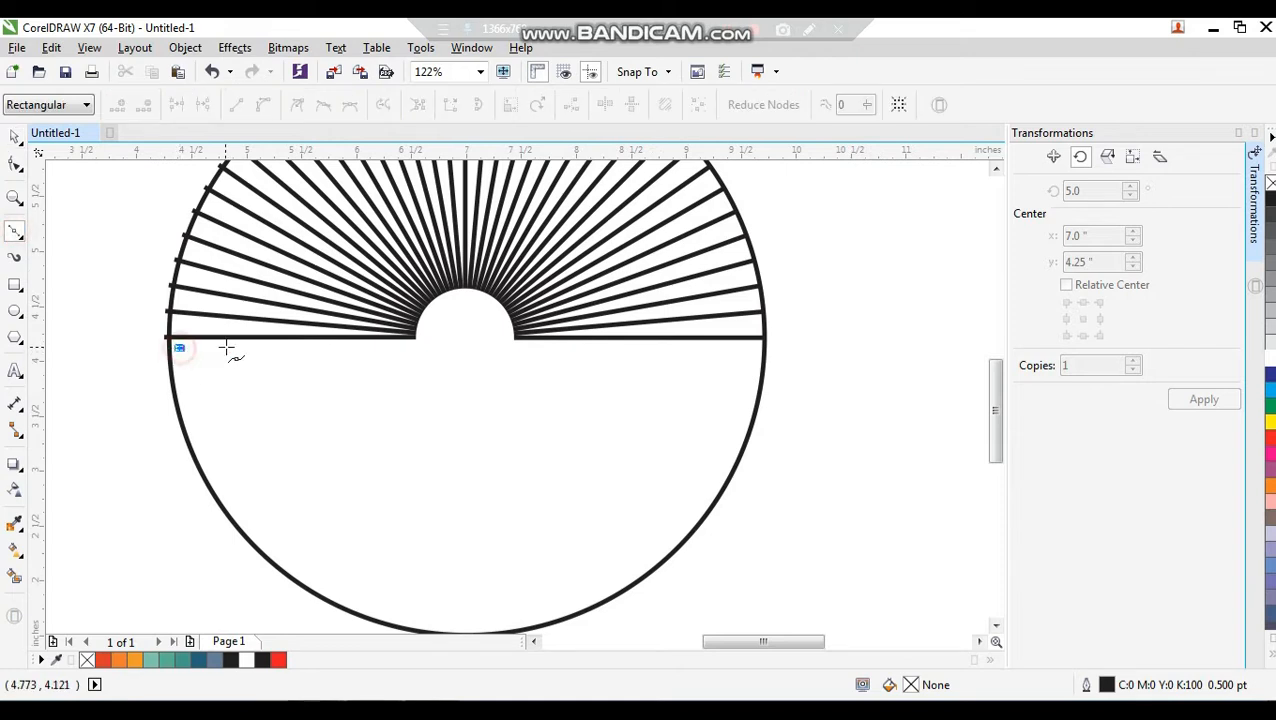
left_click(254, 347)
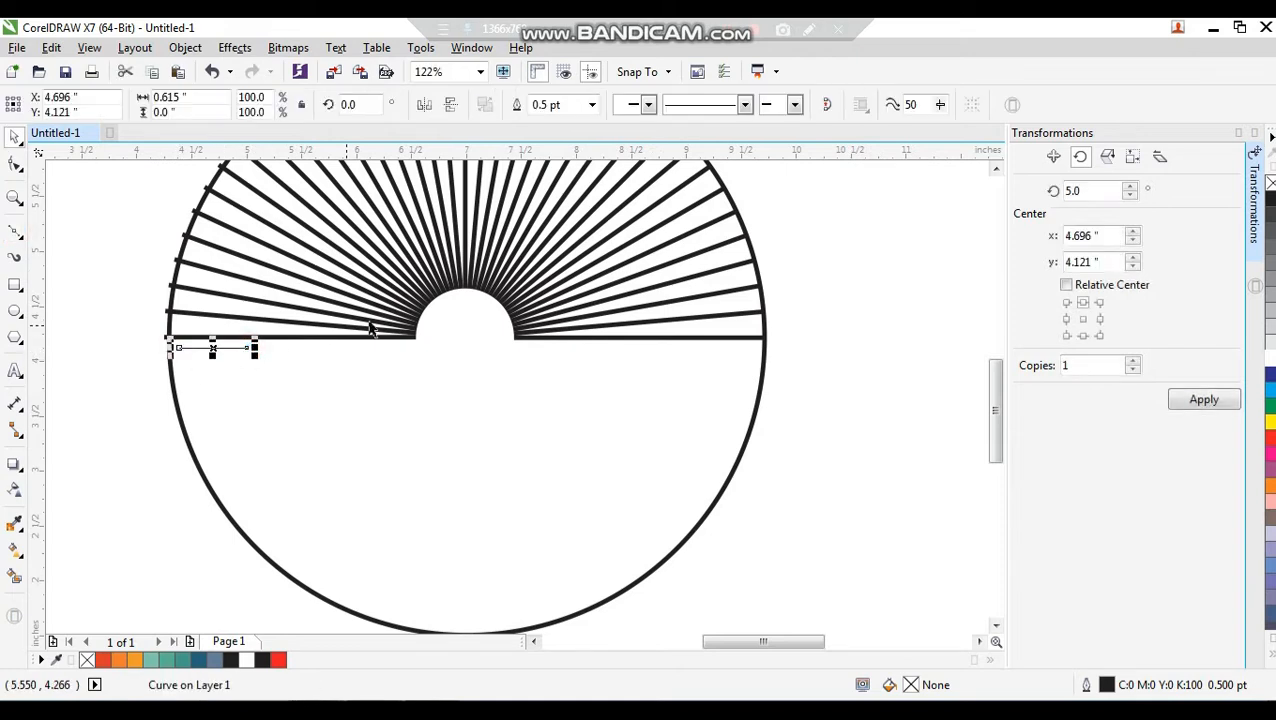
left_click(591, 105)
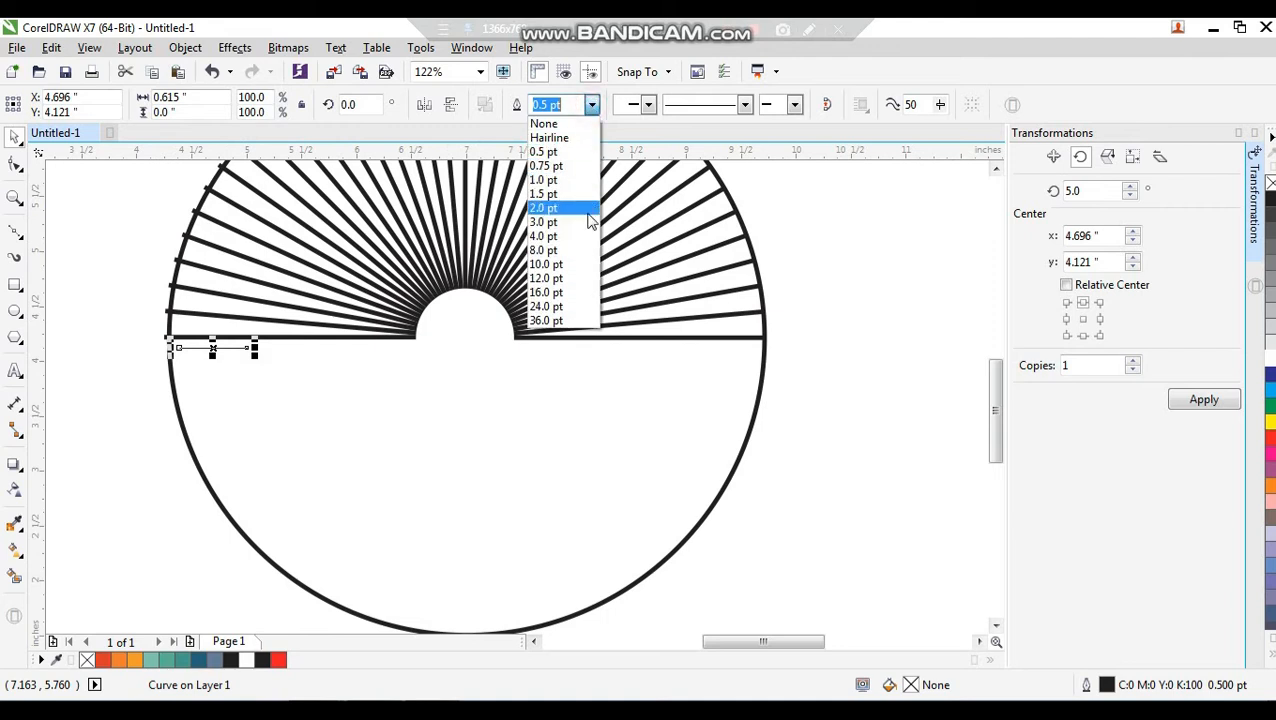
left_click(546, 222)
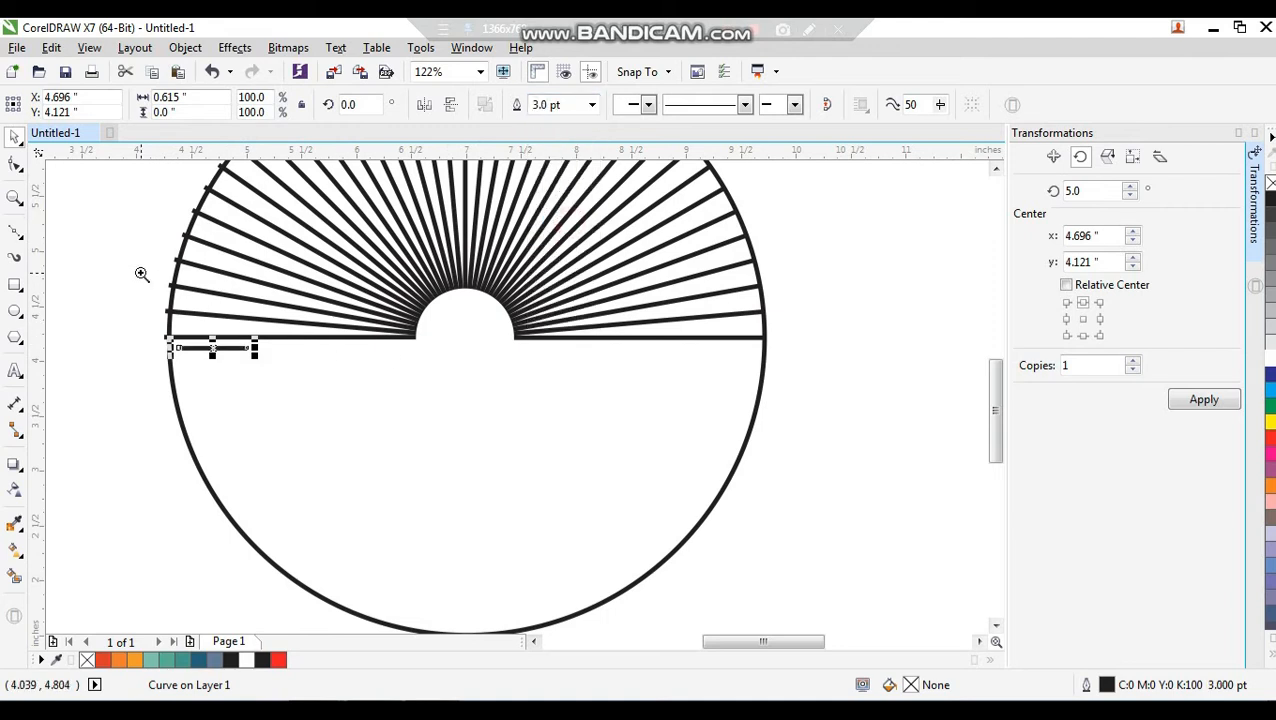
Copy the short line along the left half of the fan's base, varying the lengths to form a row of four dashes.
left_click_drag(141, 274, 431, 460)
left_click_drag(376, 349, 478, 349)
left_click_drag(570, 351, 682, 349)
scroll(649, 362, "down", 4)
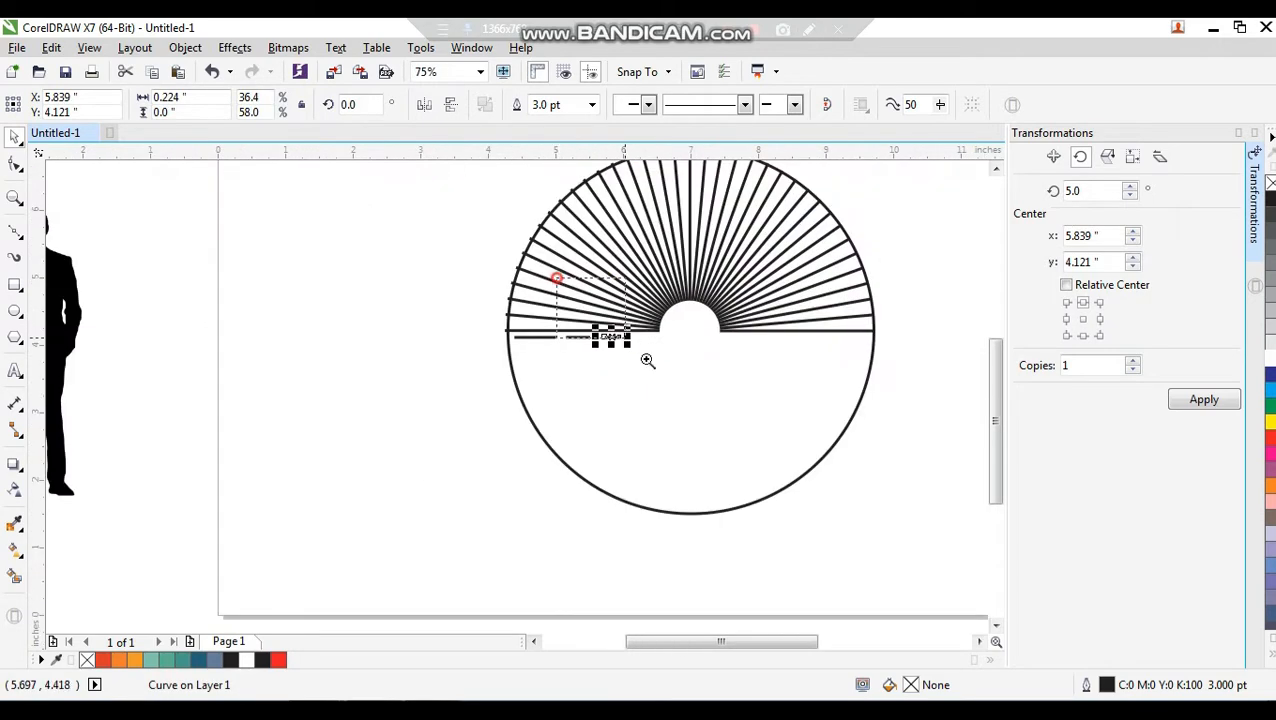
scroll(649, 362, "up", 3)
mouse_move(432, 326)
left_mouse_down()
mouse_move(515, 327)
mouse_move(444, 324)
left_mouse_up()
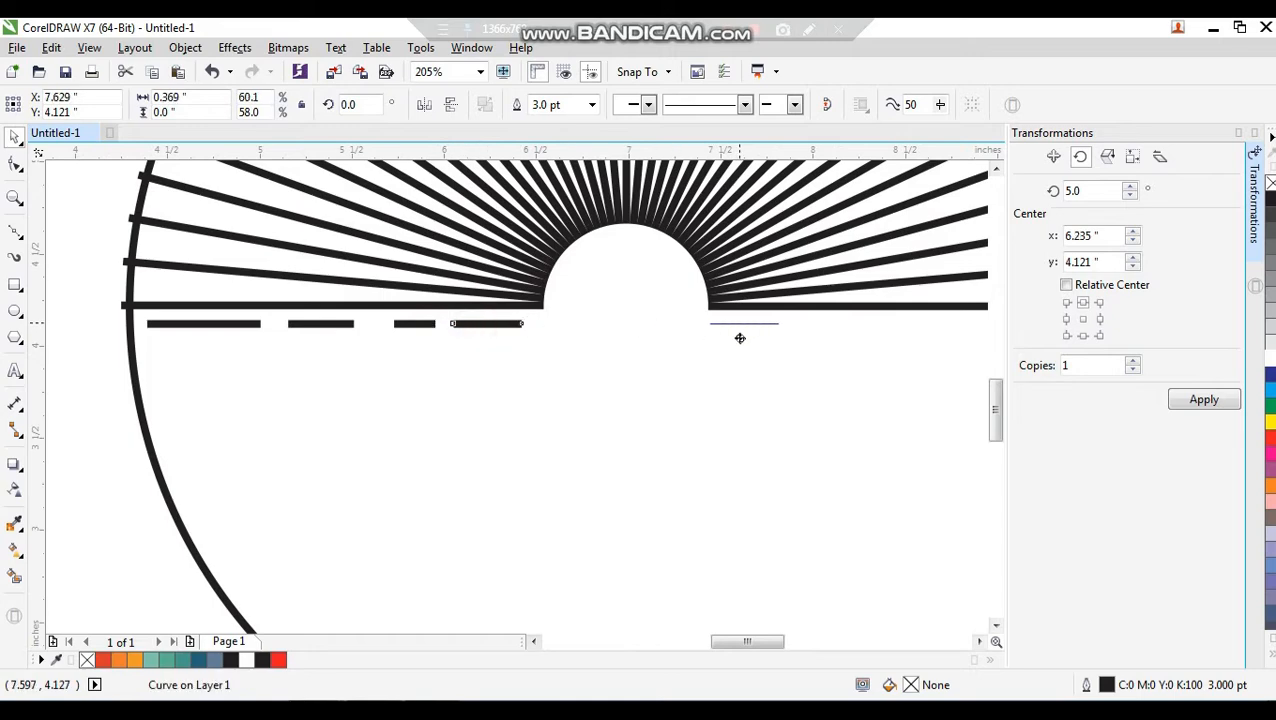
Continue the dash row on the right half with four dashes of varying length, extending past the large circle's edge.
left_click_drag(740, 338, 772, 324)
scroll(762, 338, "down", 1)
key("F2")
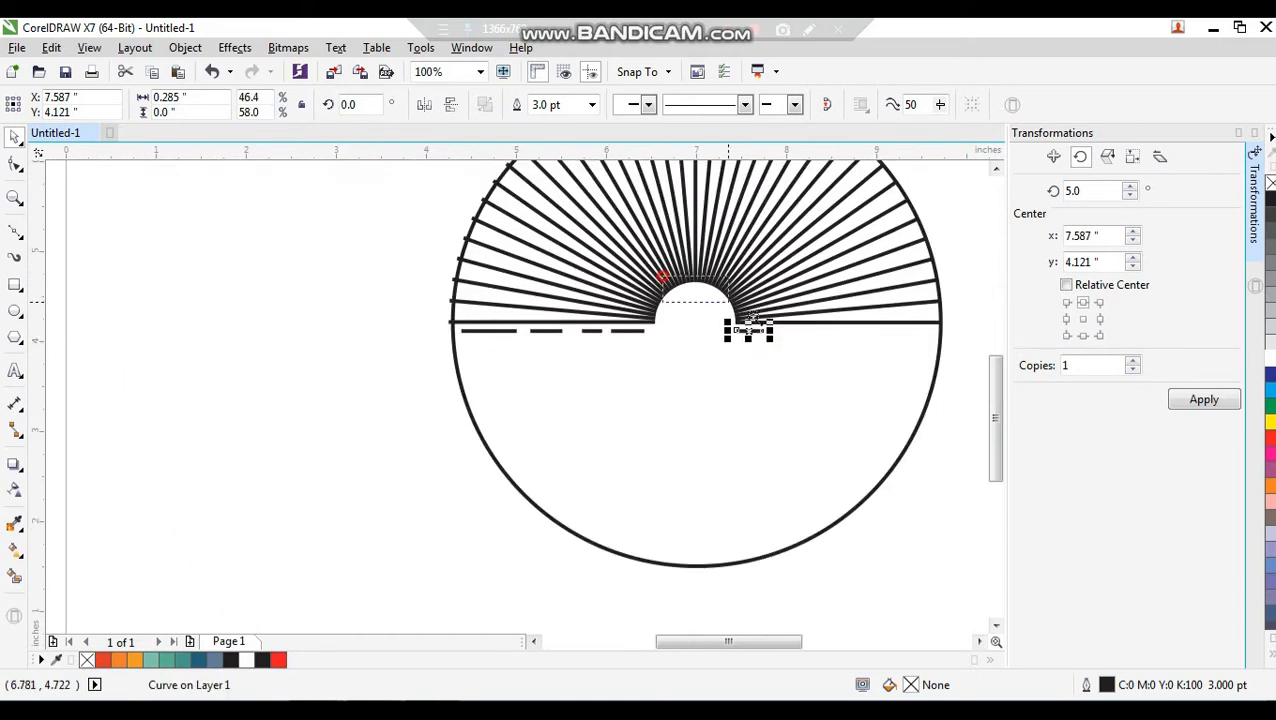
left_click_drag(661, 278, 905, 432)
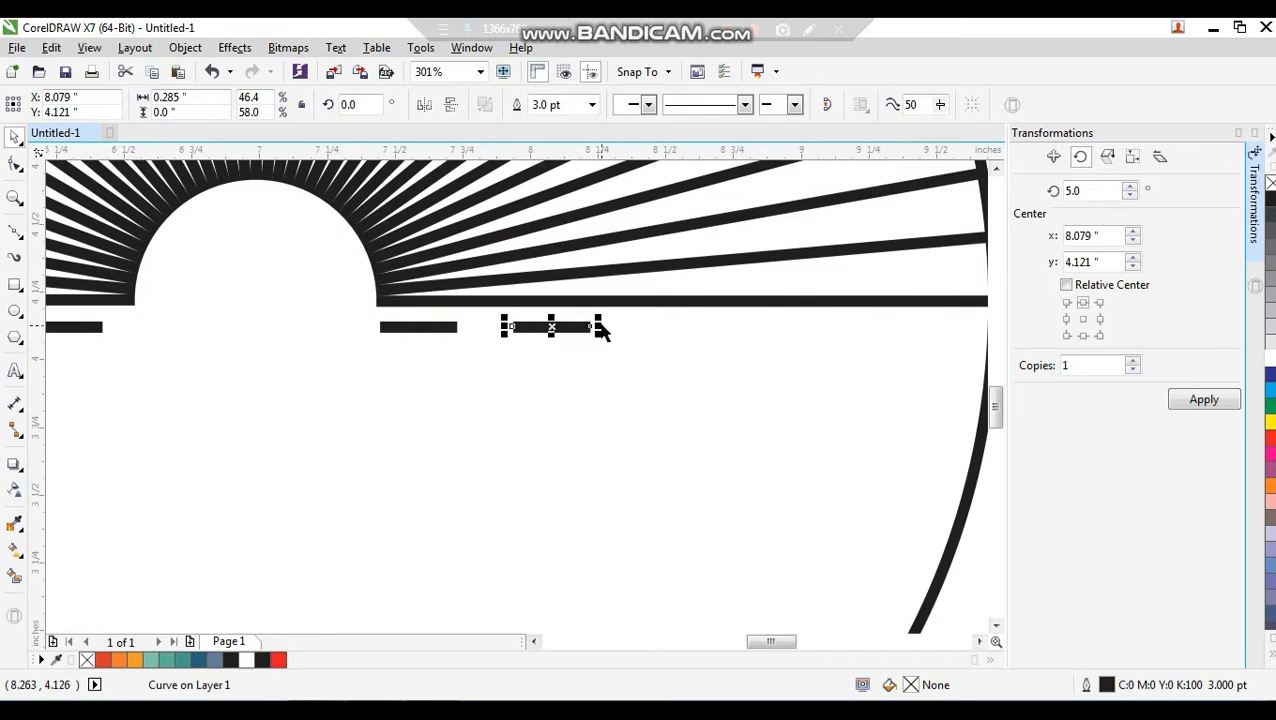
left_click_drag(599, 324, 840, 352)
scroll(638, 376, "down", 2)
scroll(693, 373, "up", 2)
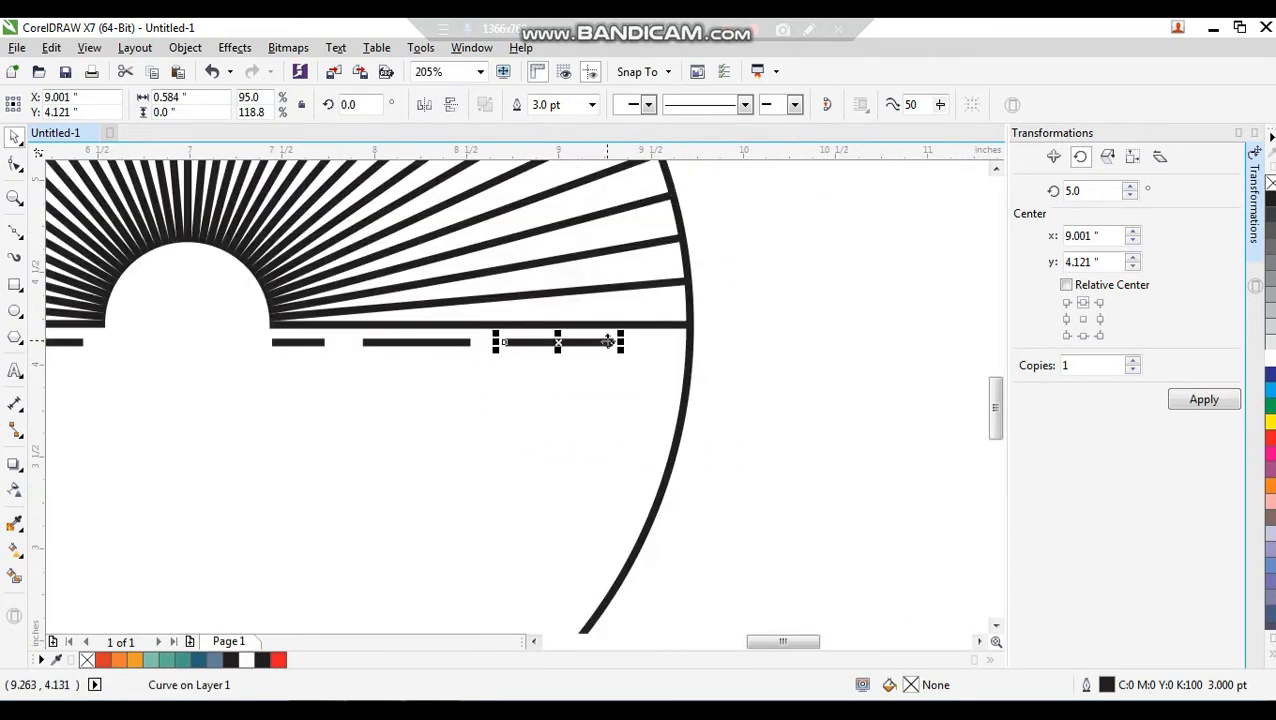
left_click_drag(607, 342, 741, 349)
left_click(716, 387)
Group the eight dashes and copy the row downward in staggered positions to make six rows.
scroll(716, 387, "down", 3)
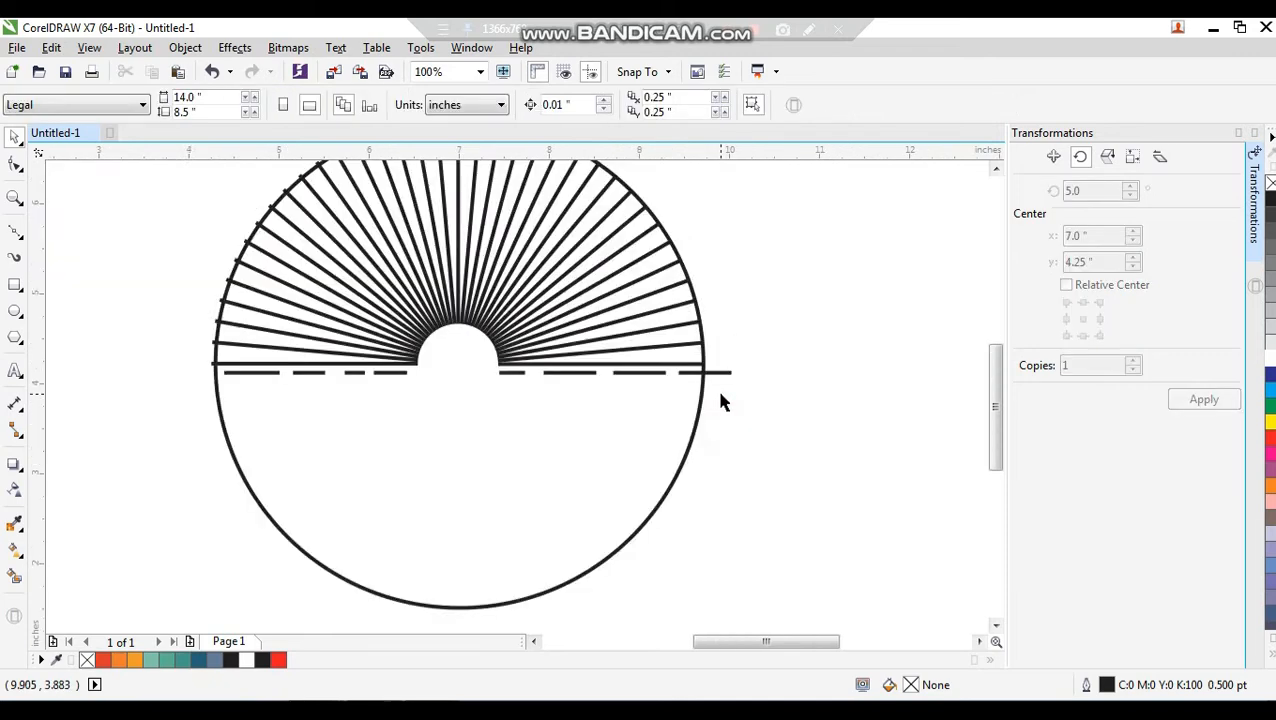
scroll(661, 391, "up", 2)
left_click_drag(117, 407, 846, 343)
key("ctrl+g")
left_click_drag(739, 348, 680, 420)
left_click(660, 348, "shift")
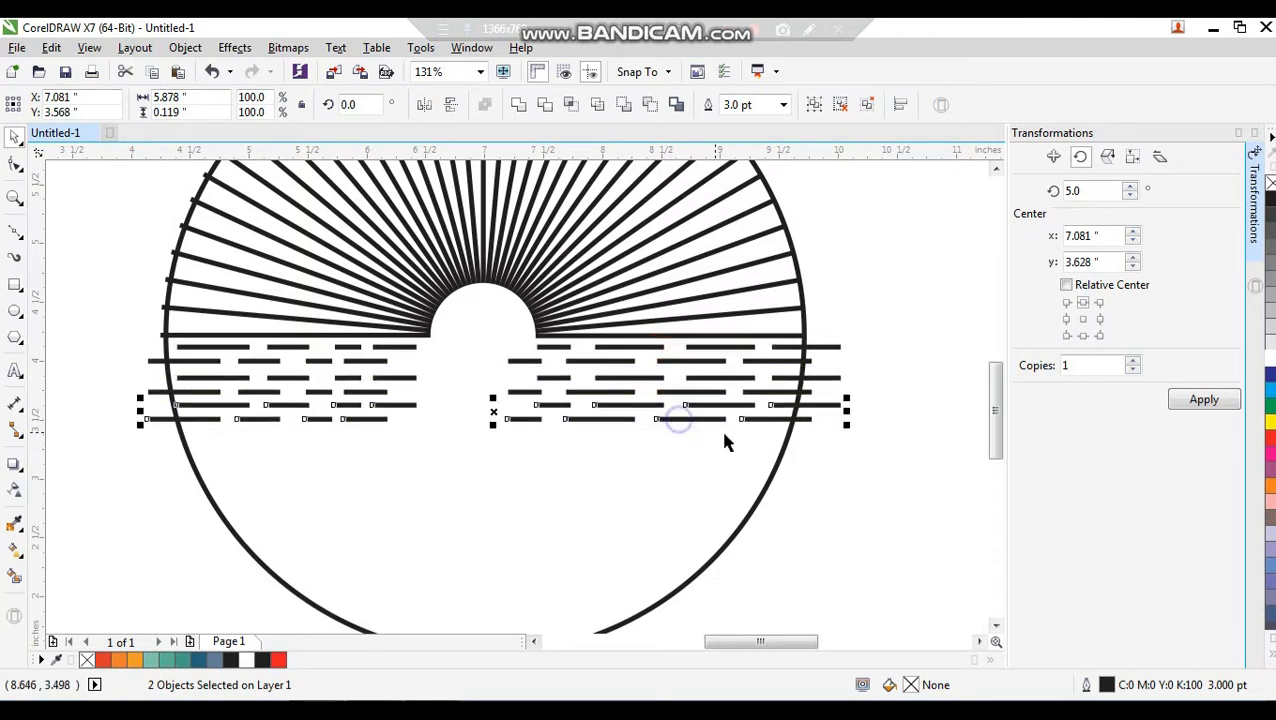
Move the lowest dash row slightly down, and copy the bottom two rows below it.
left_click(832, 461)
left_click(706, 421)
left_click(718, 406, "shift")
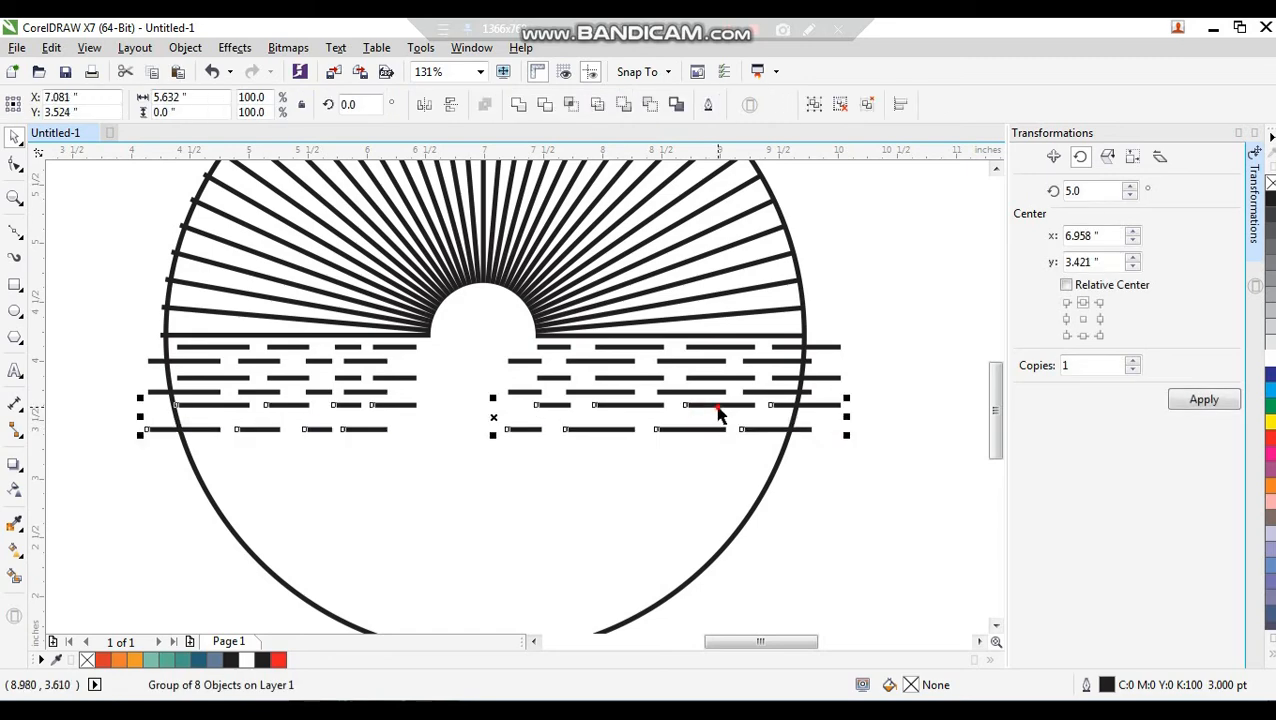
left_click_drag(722, 405, 710, 486)
Copy the two-row dash pair down to the circle's lower edge, shifting the added rows slightly right, for fourteen rows.
scroll(832, 359, "down", 3)
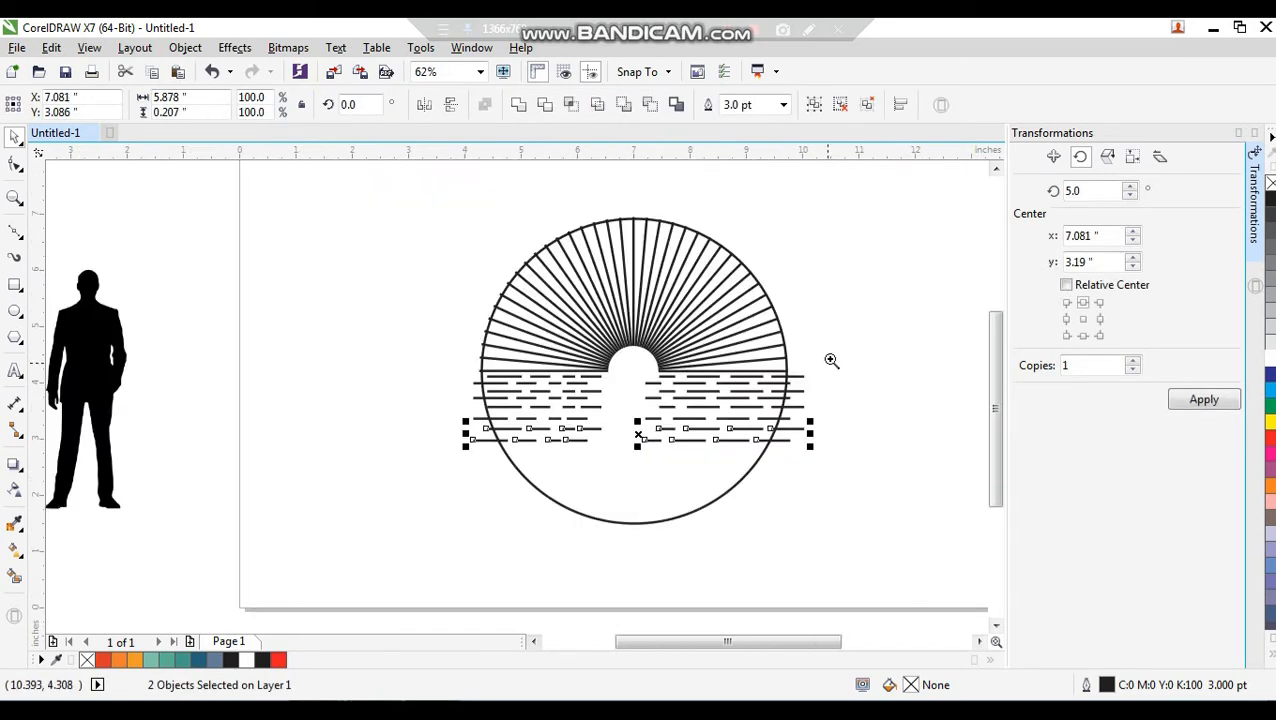
scroll(543, 545, "up", 2)
left_click_drag(571, 392, 590, 535)
right_click(572, 438)
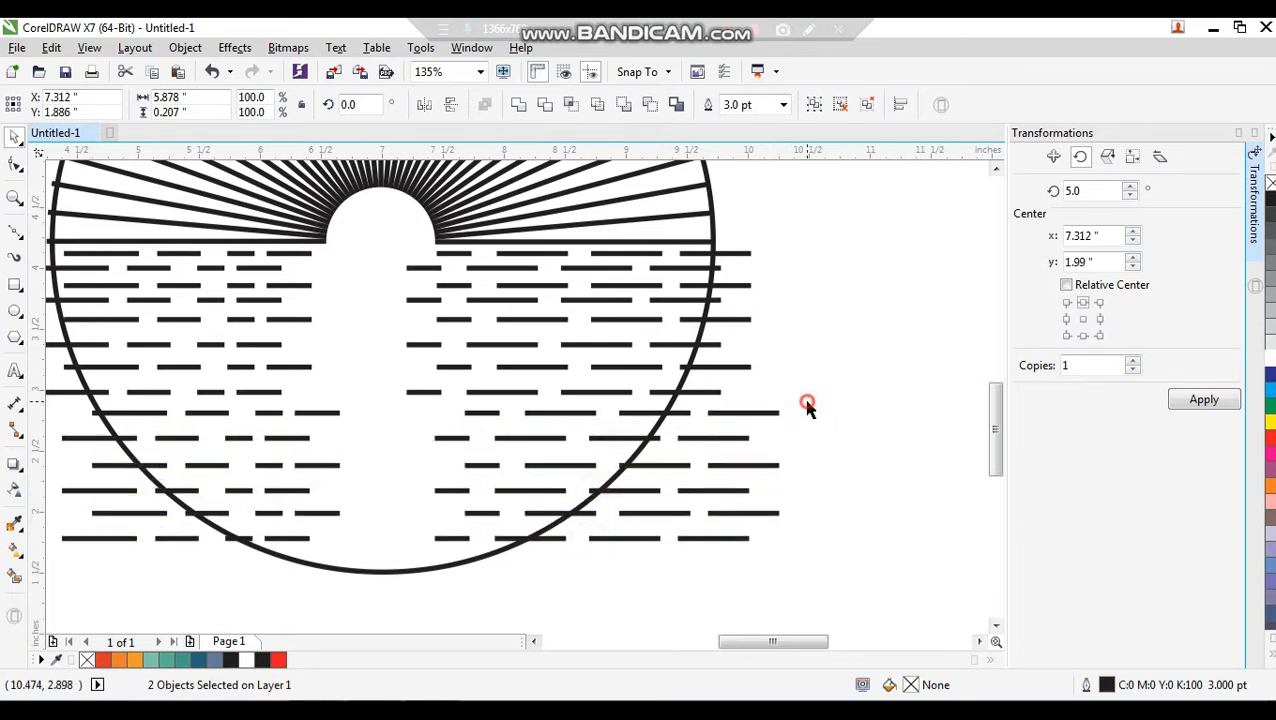
left_click(807, 402)
Select all fourteen dash rows below the fan and weld them together.
scroll(686, 404, "down", 2)
left_click_drag(790, 260, 379, 547)
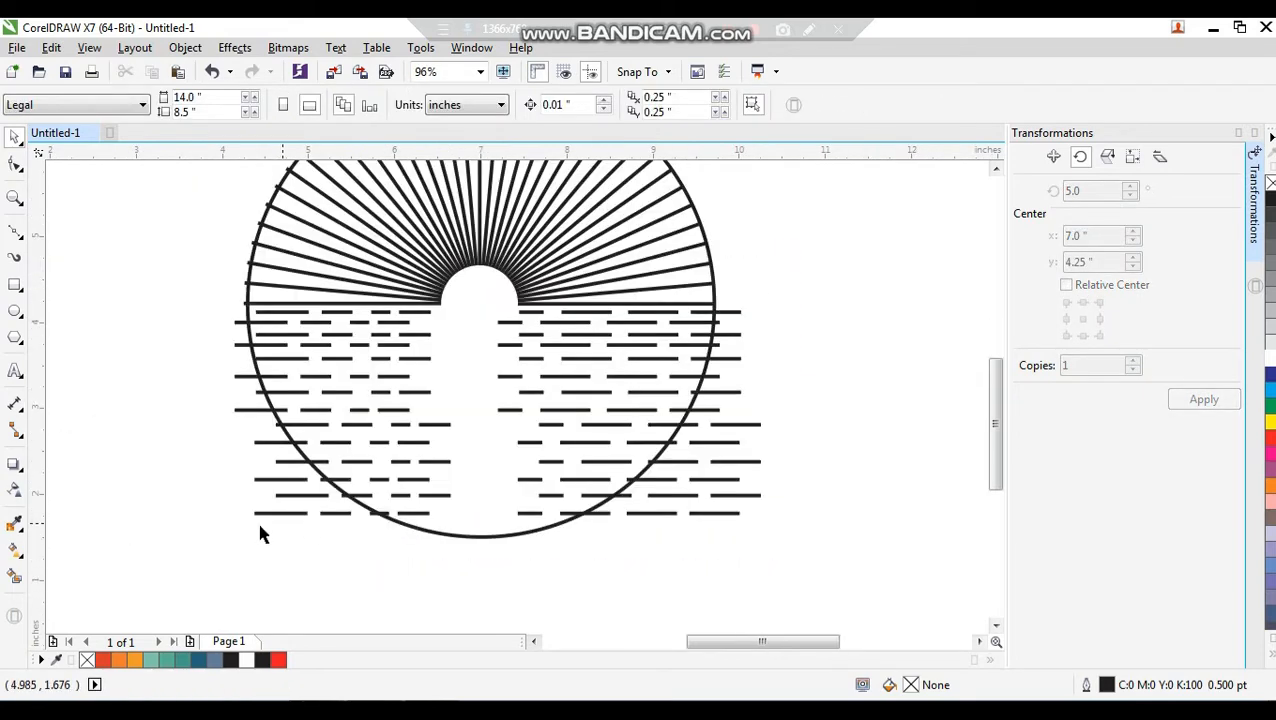
left_click_drag(145, 549, 806, 319)
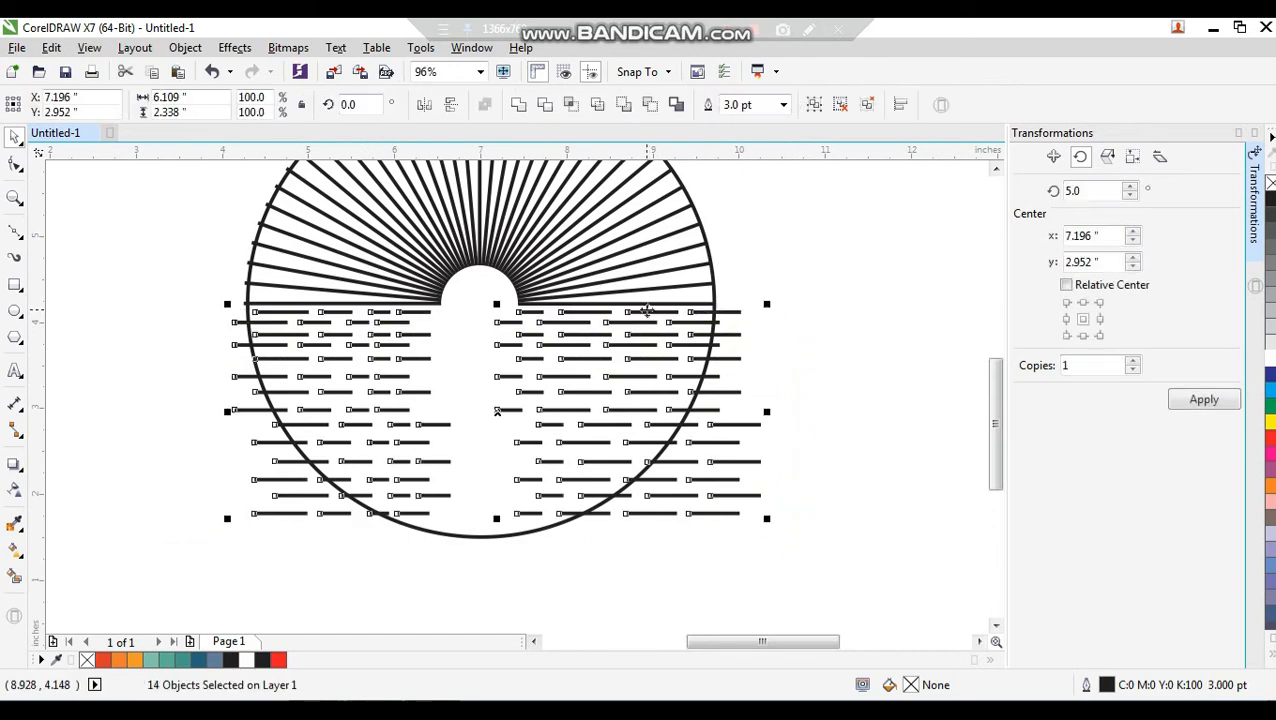
left_click_drag(645, 310, 640, 328)
key("ctrl+z")
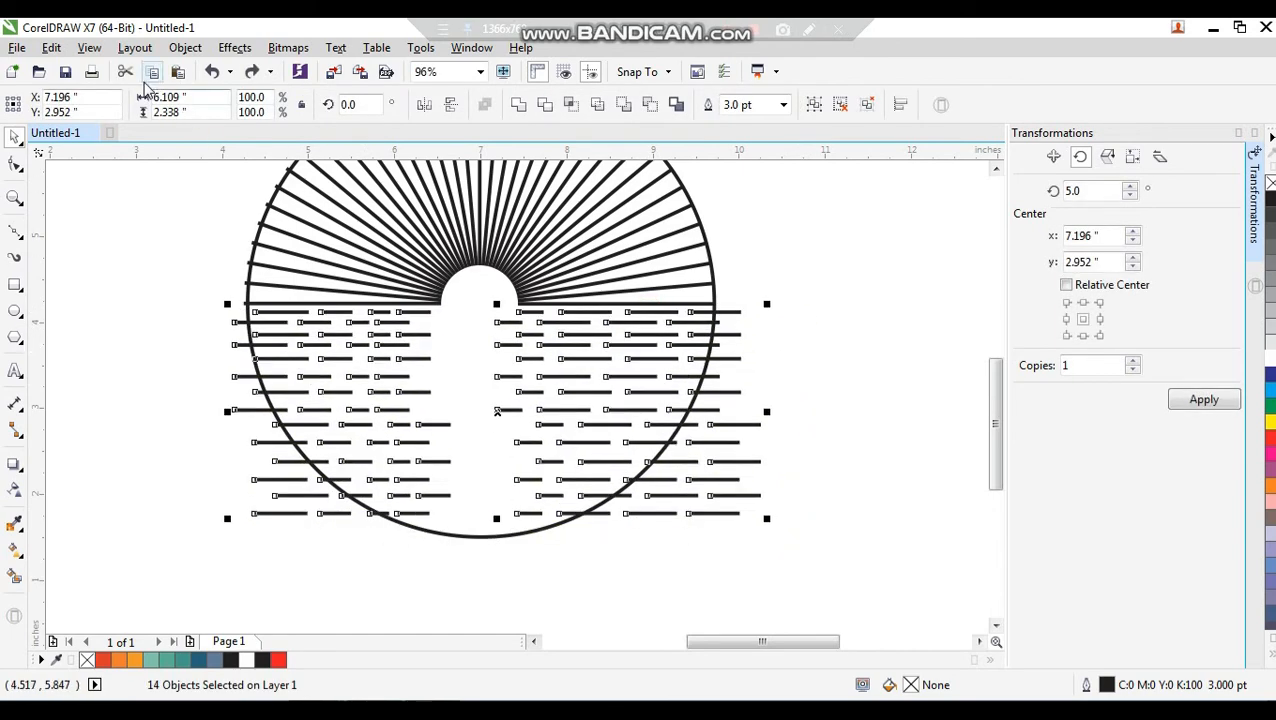
left_click(518, 107)
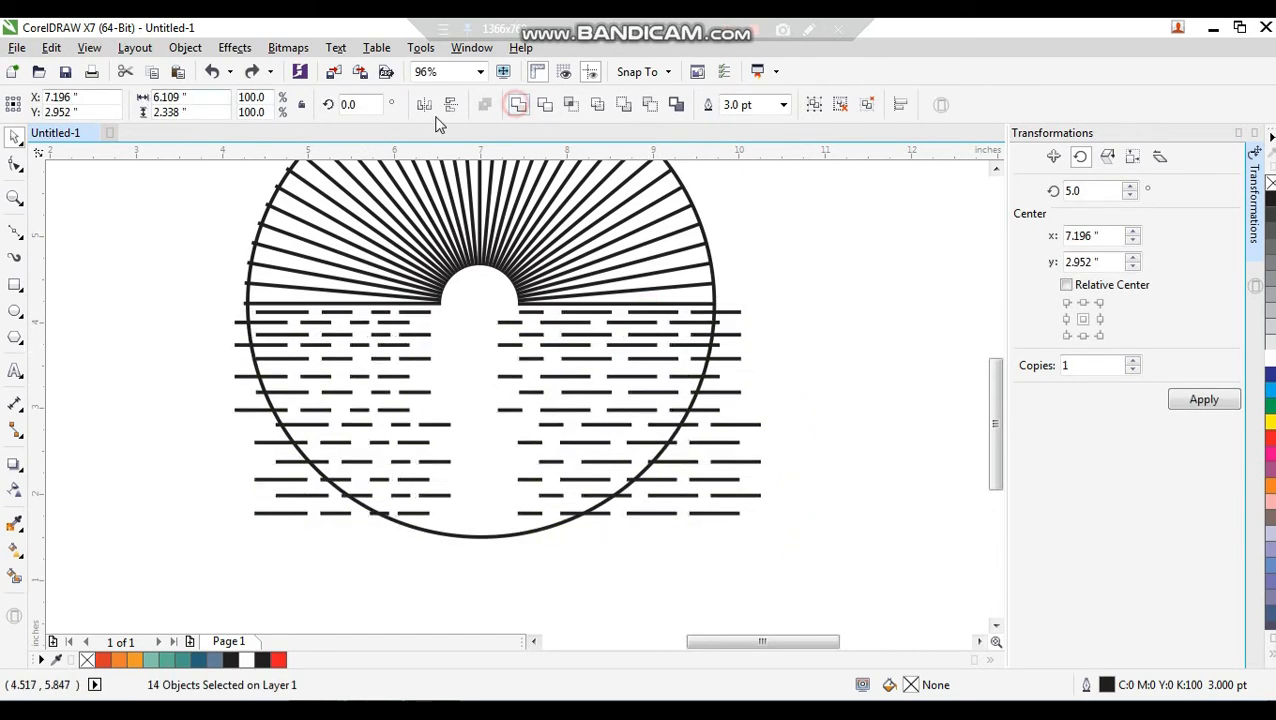
Convert the outline of the welded water dashes to an object.
left_click(136, 49)
mouse_move(185, 48)
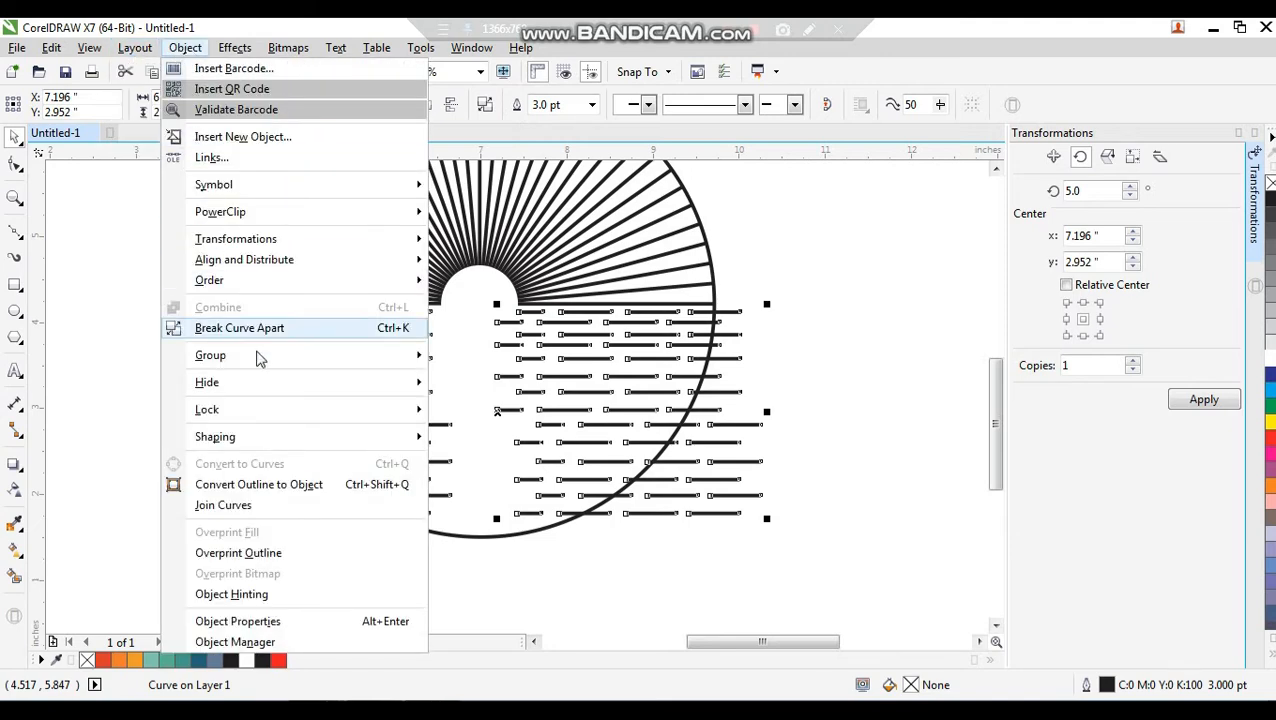
left_click(278, 490)
left_click(787, 319)
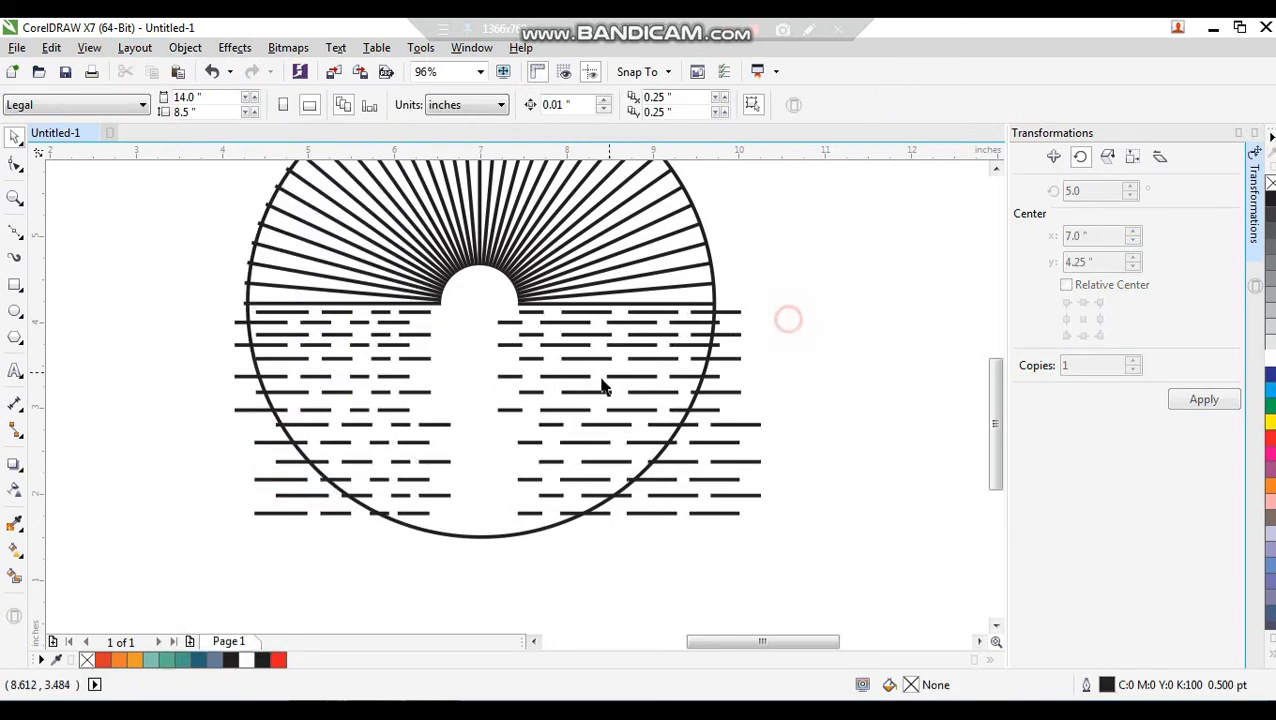
Intersect the water dashes with the circle and delete the original dashes so that only the part inside remains.
scroll(686, 299, "down", 2)
left_click_drag(726, 242, 455, 492)
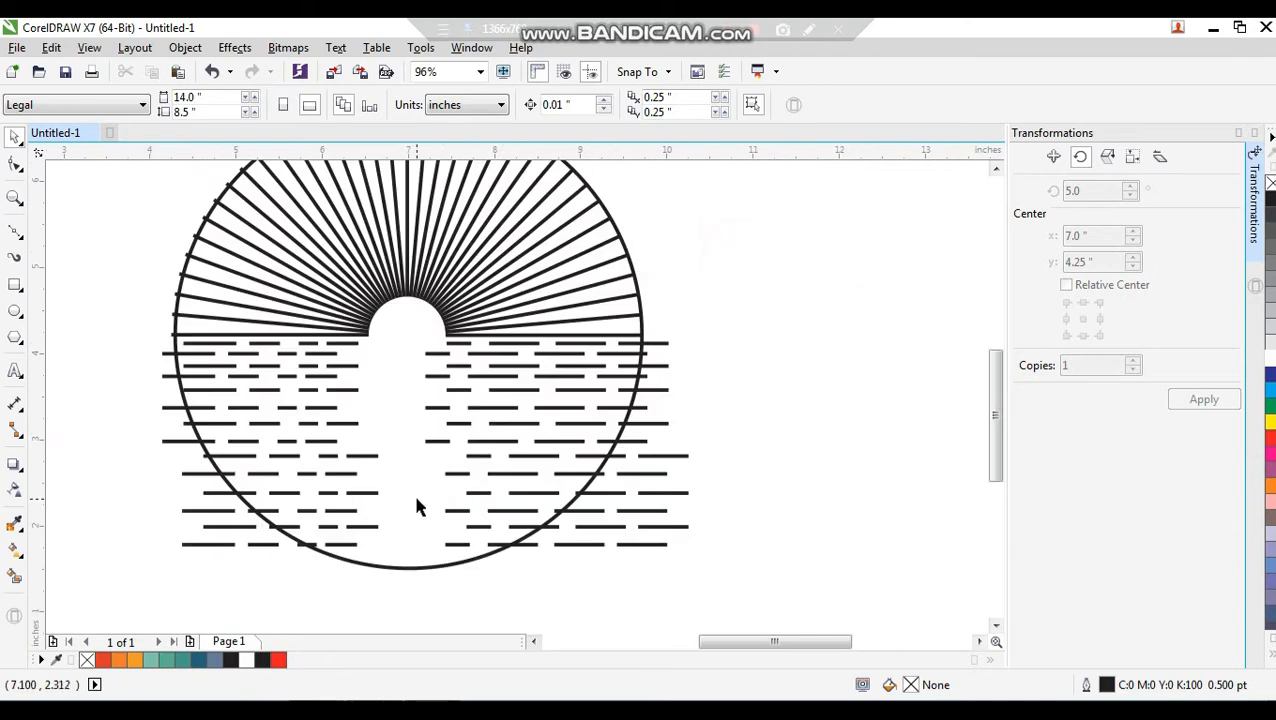
left_click(414, 496)
left_click(583, 550, "shift")
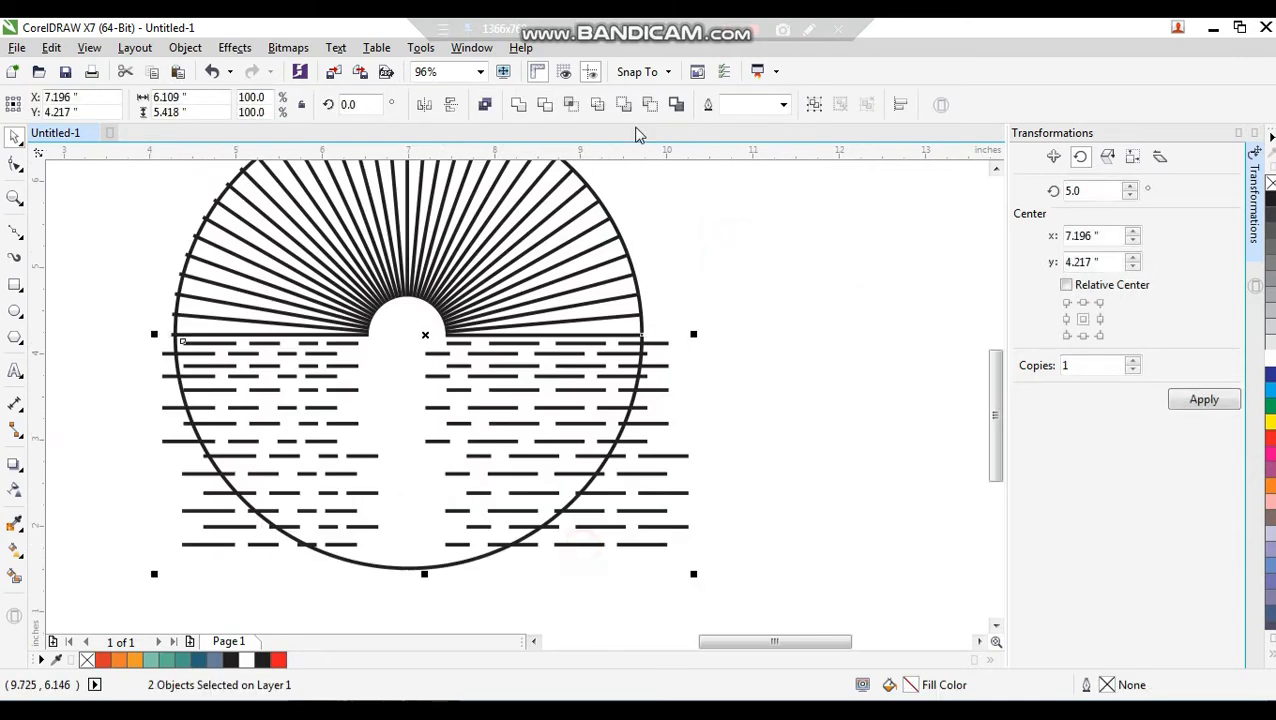
left_click(573, 105)
left_click(693, 443)
left_click(677, 455)
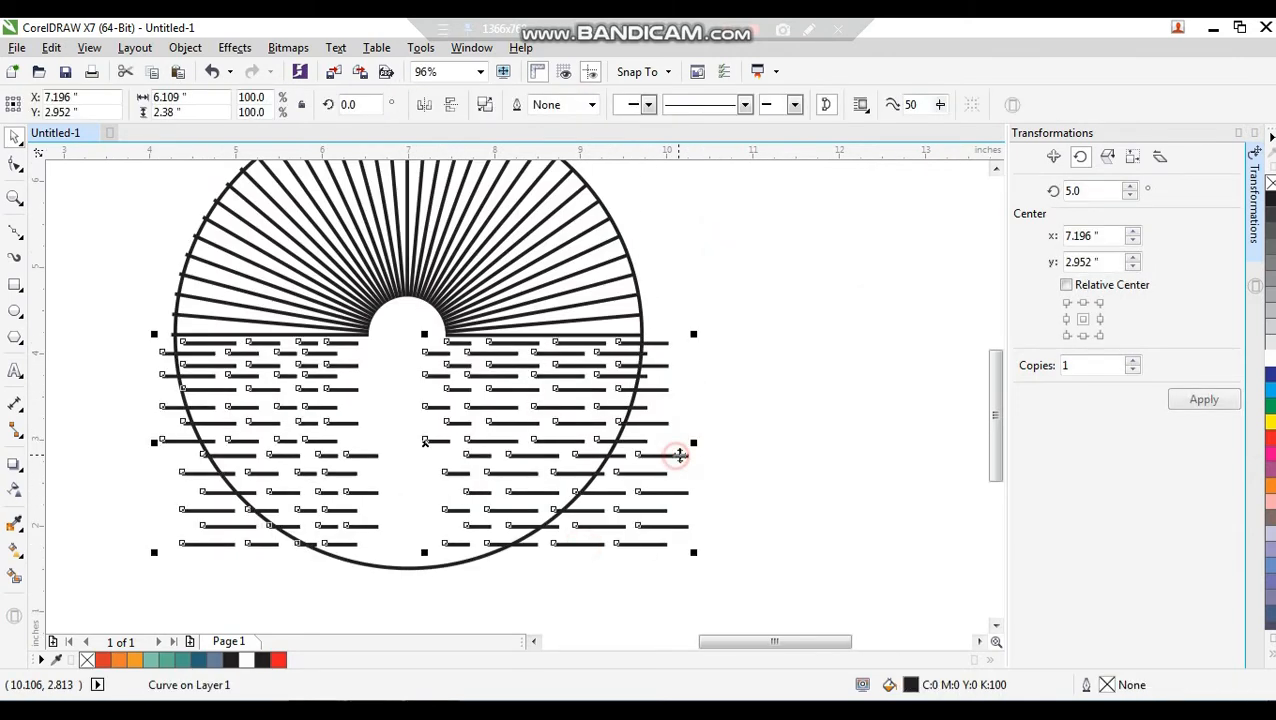
key("Delete")
Weld the 37 sun-ray lines into one curve and convert its outline to an object.
scroll(681, 222, "down", 3)
scroll(389, 378, "up", 4)
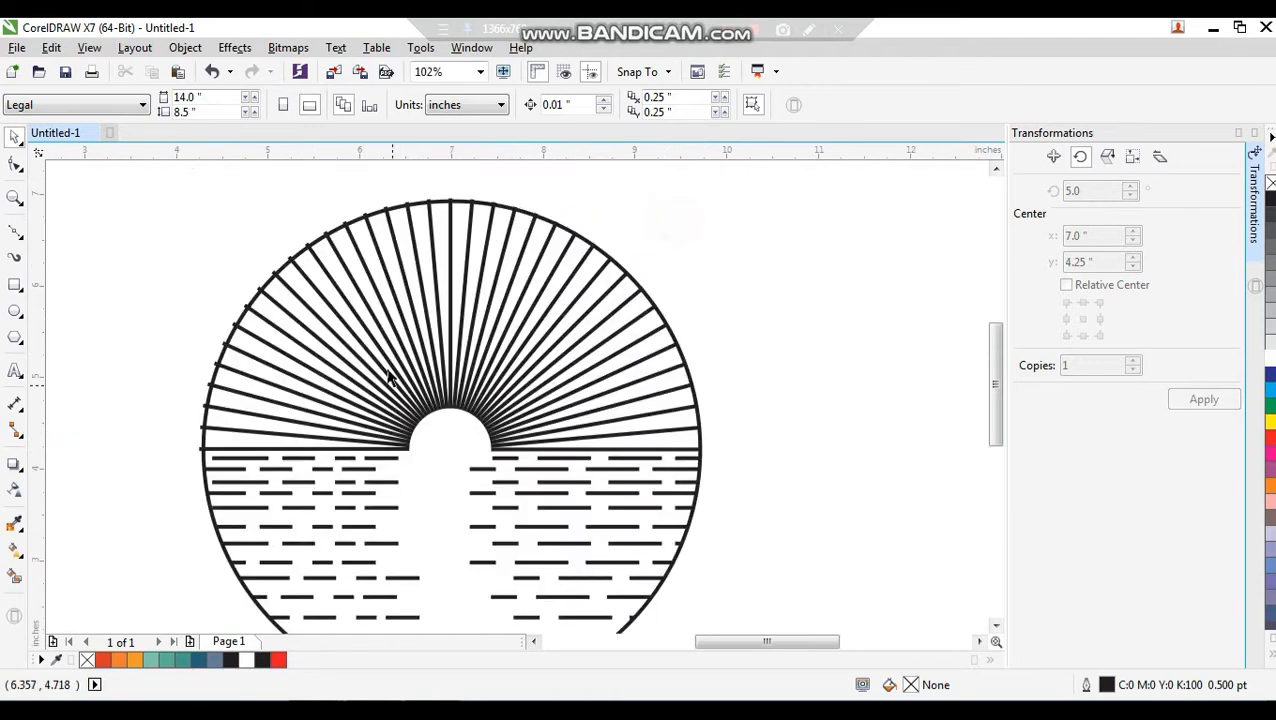
left_click_drag(160, 188, 786, 456)
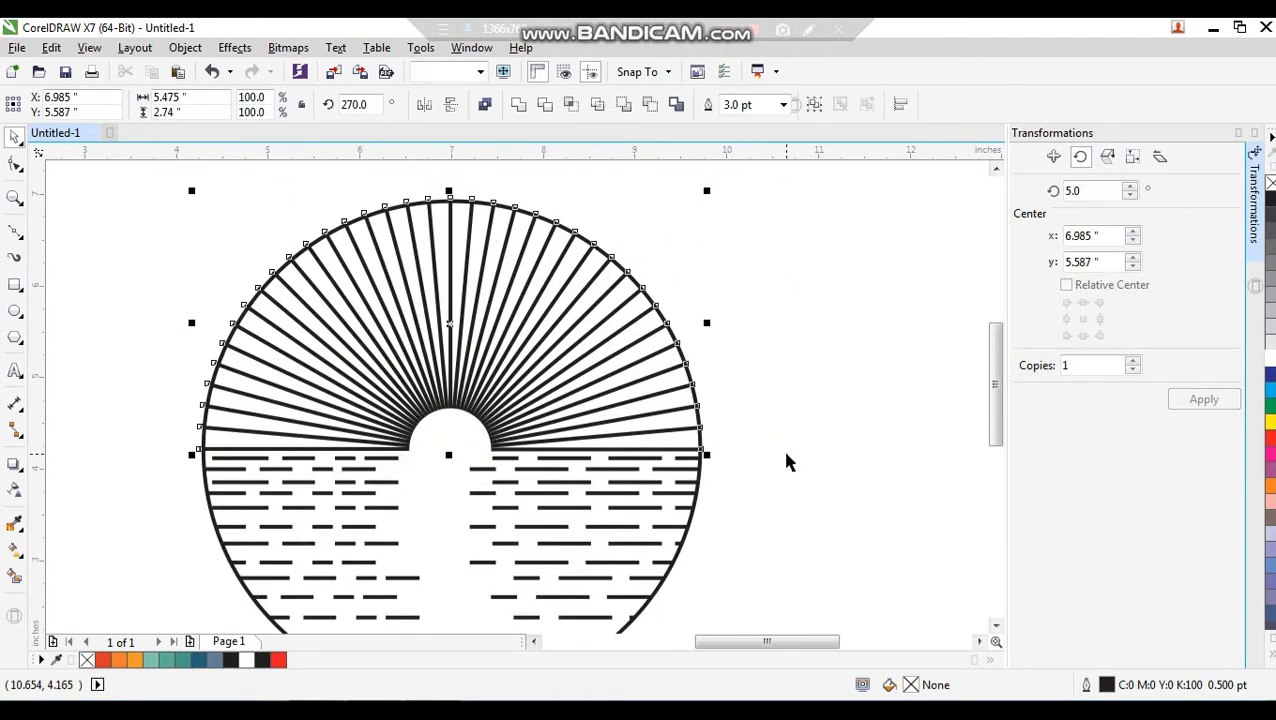
key("Delete")
key("ctrl+z")
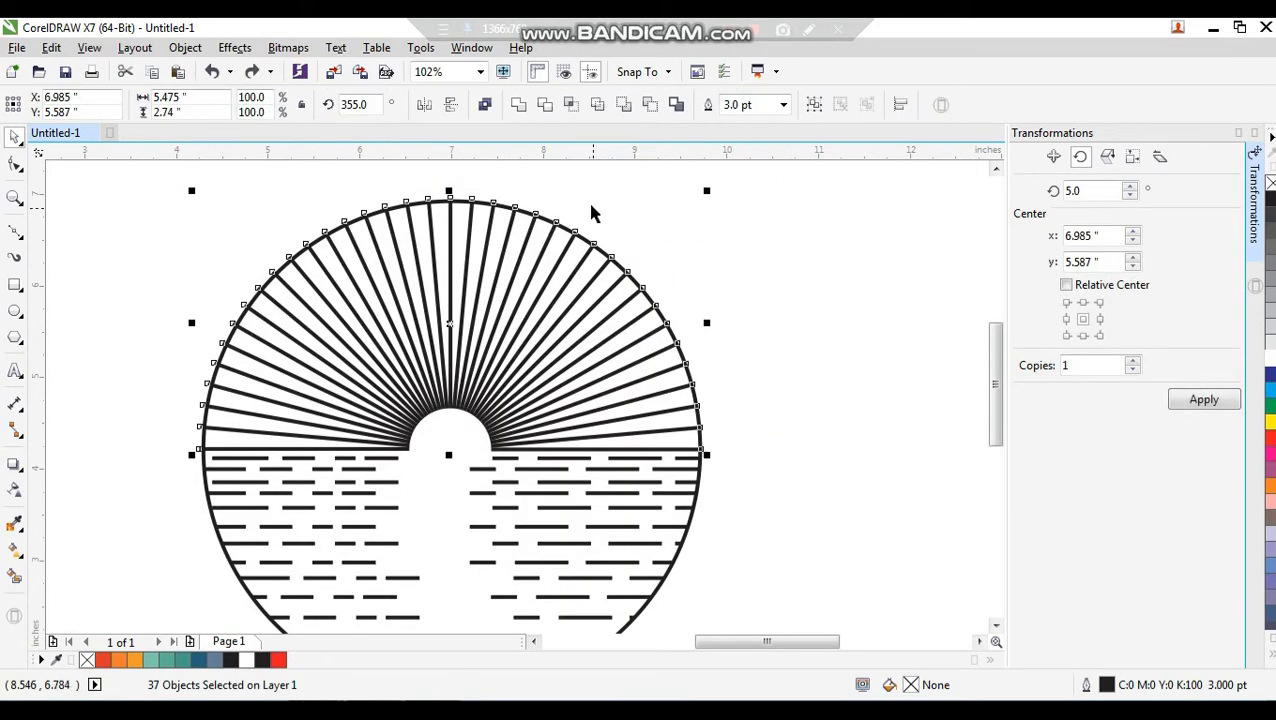
left_click(519, 108)
left_click(185, 47)
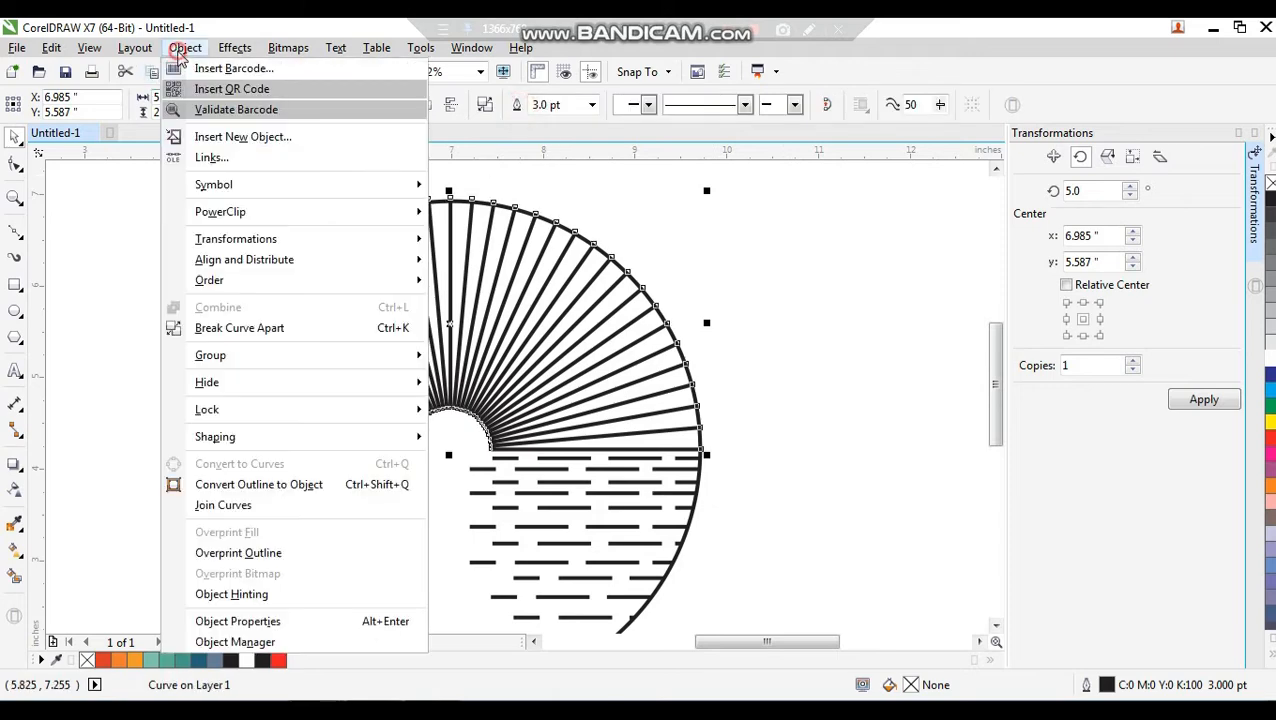
left_click(320, 487)
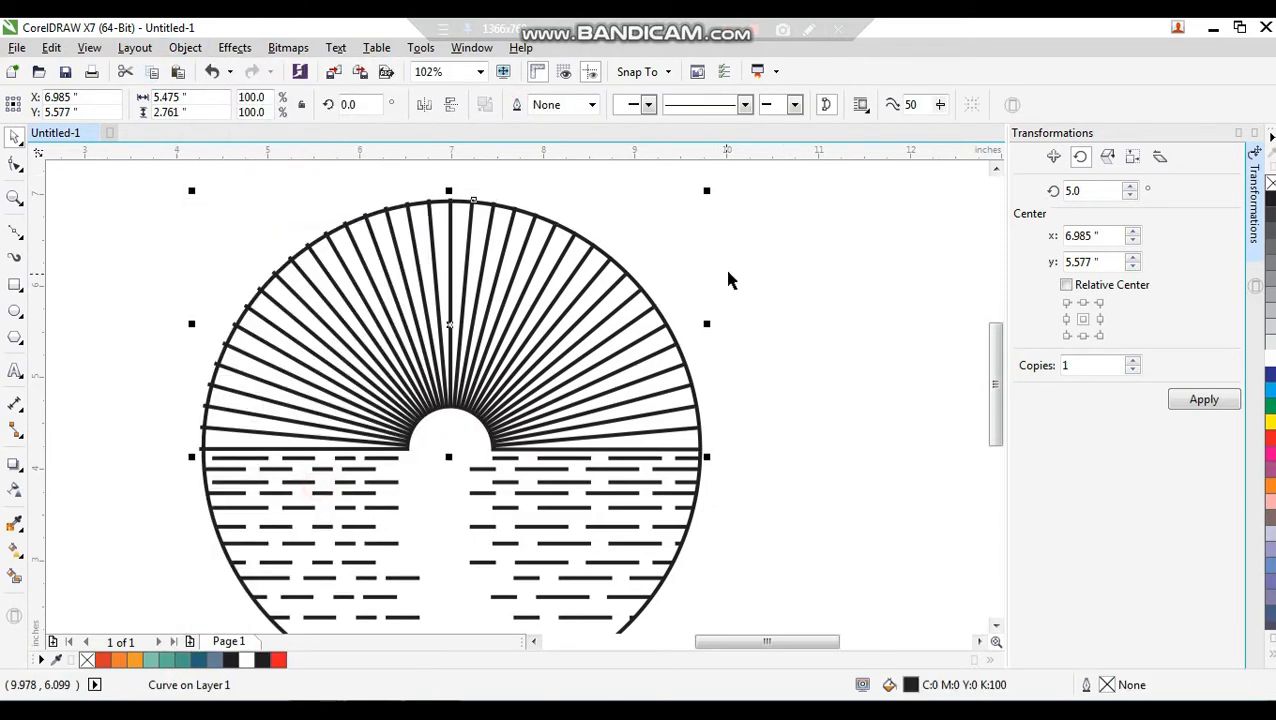
left_click(724, 265)
Intersect the sun rays with the circle and remove the original rays that overshoot its edge.
left_click(446, 438)
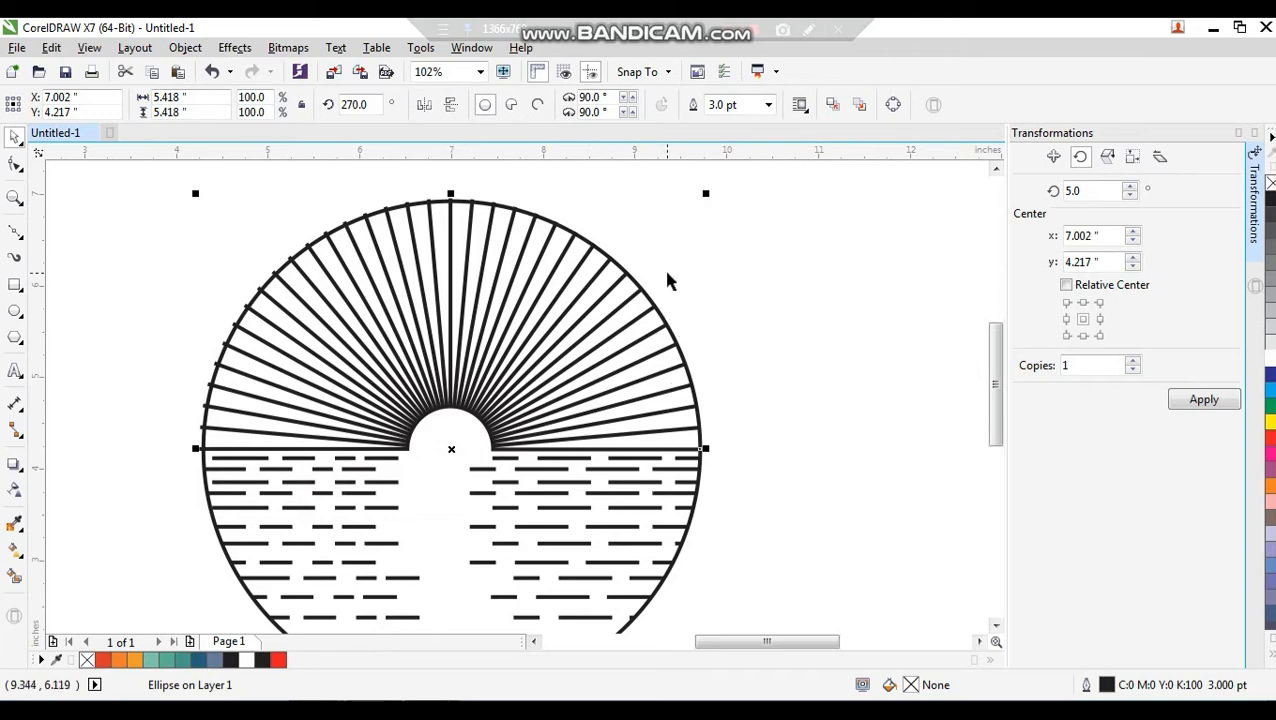
scroll(616, 256, "up", 3)
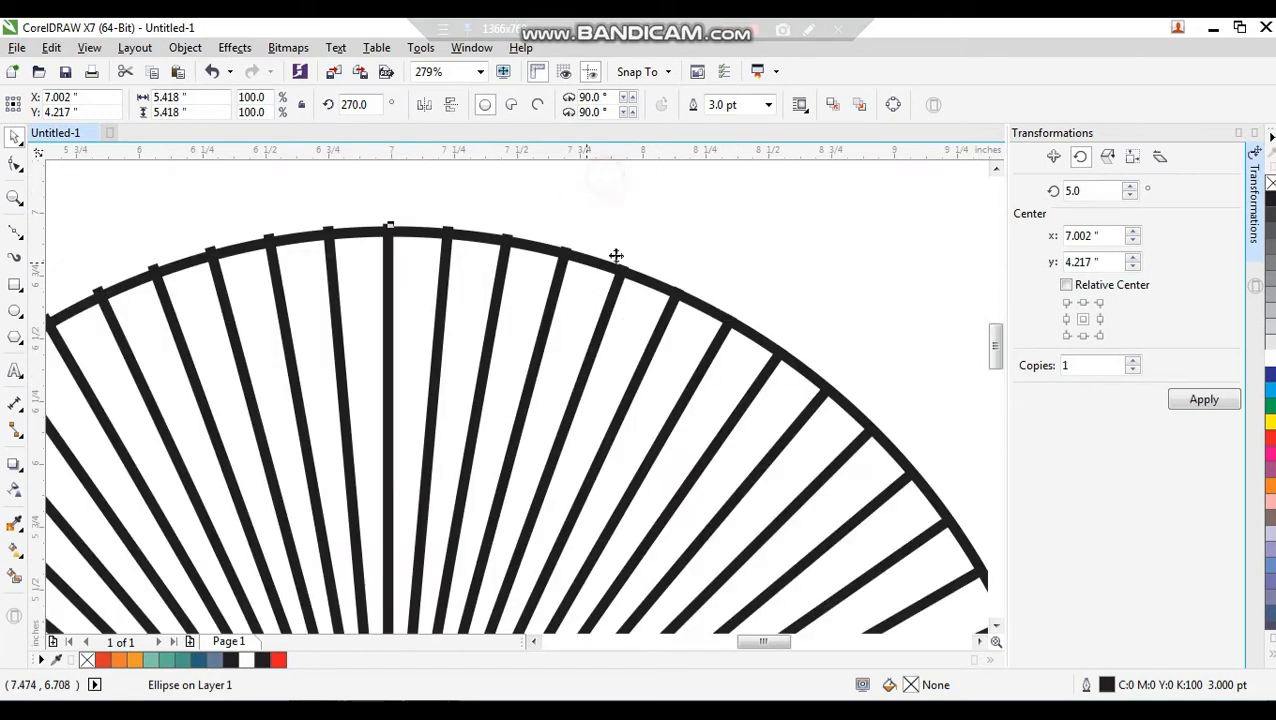
left_click(561, 273, "shift")
left_click(573, 110)
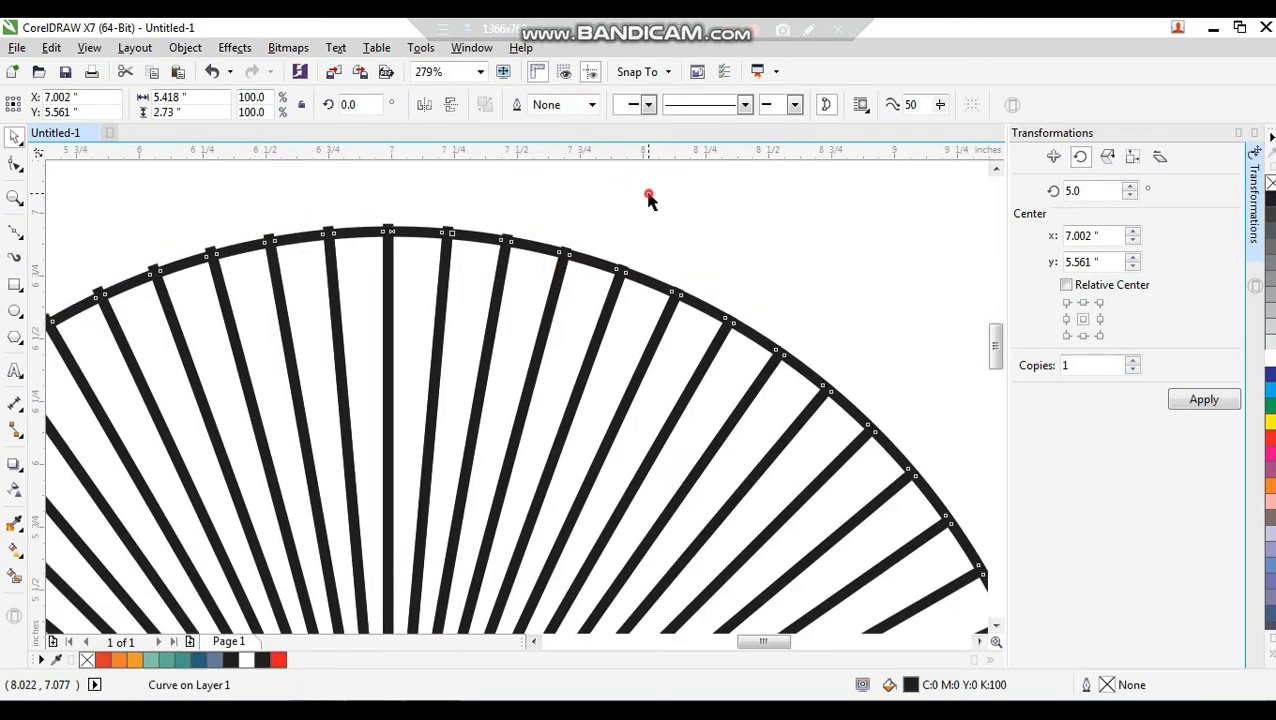
left_click_drag(644, 191, 486, 278)
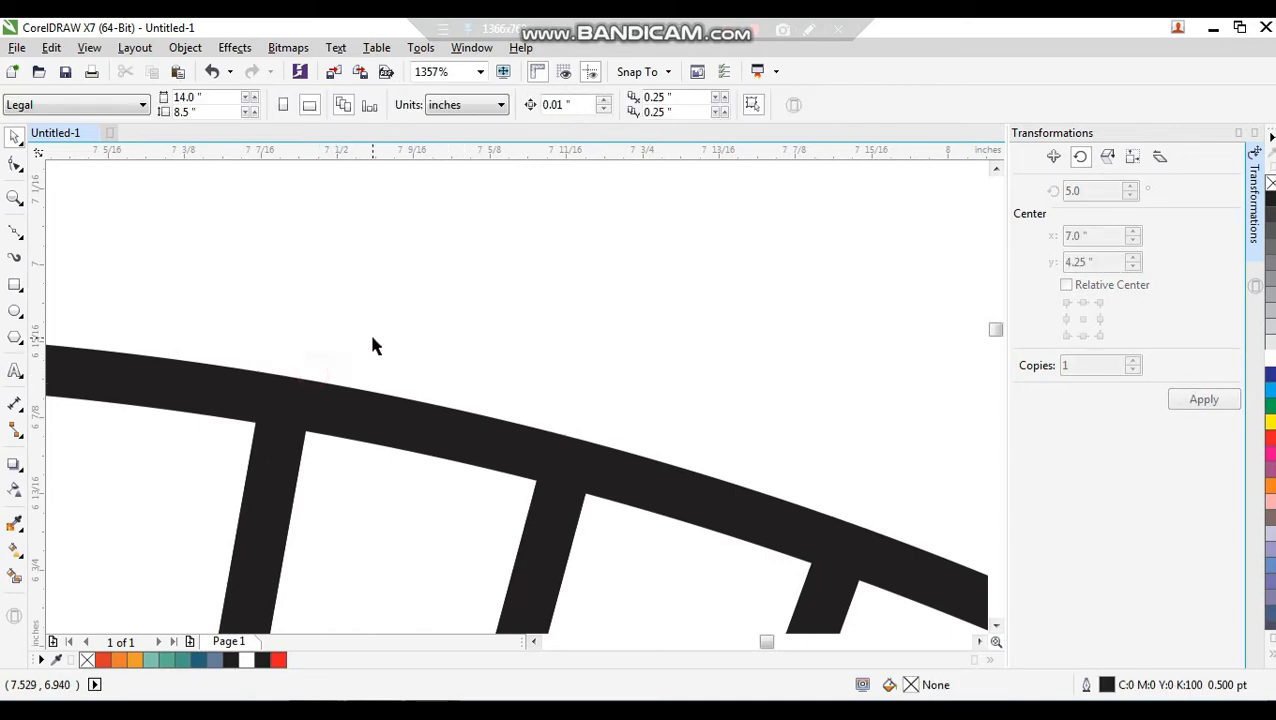
Draw a rectangle about 5.86 by 0.64 inches across the lower end of the circle, covering the last two dash rows.
scroll(516, 348, "down", 6)
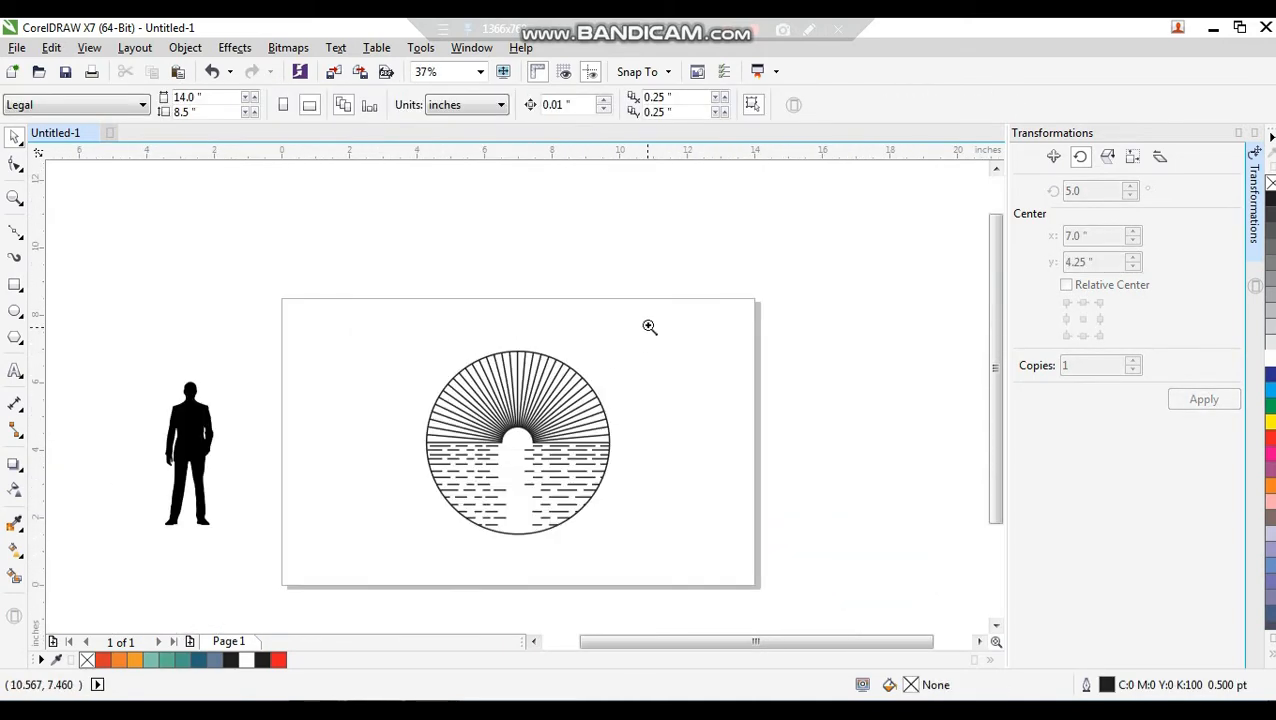
left_click_drag(656, 320, 420, 542)
left_click_drag(305, 322, 690, 585)
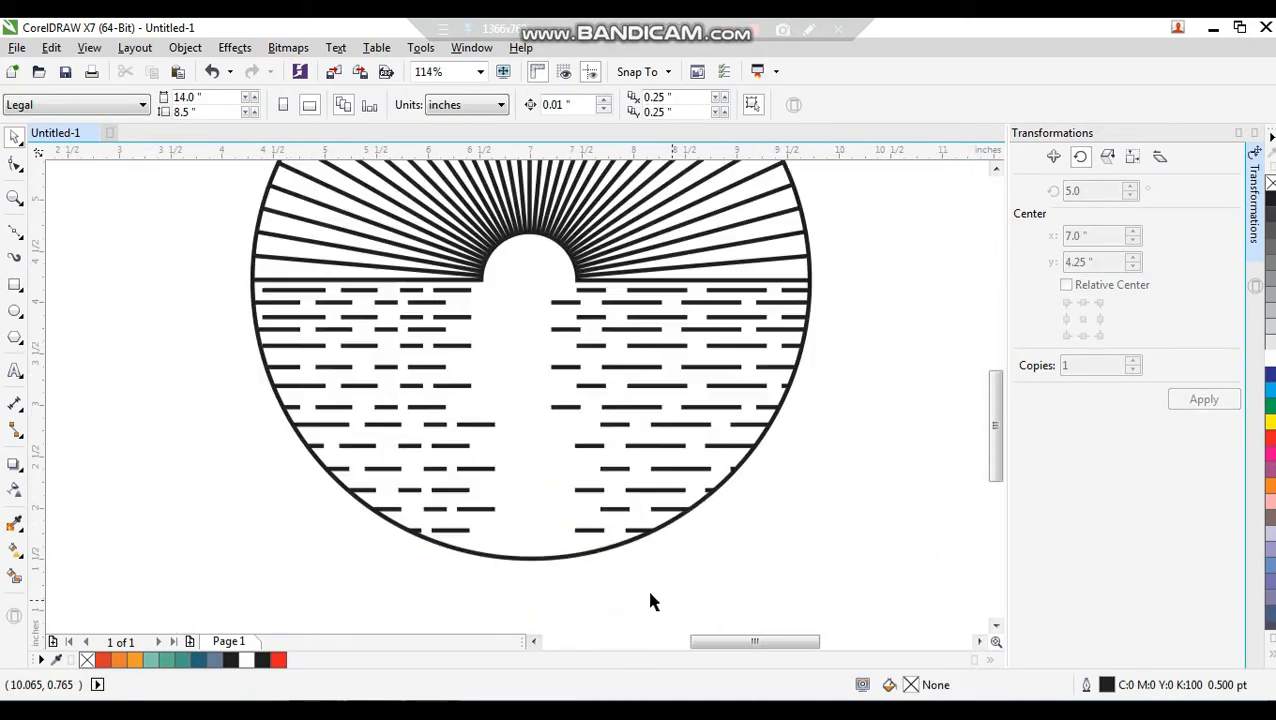
left_click(15, 285)
left_click_drag(206, 571, 810, 506)
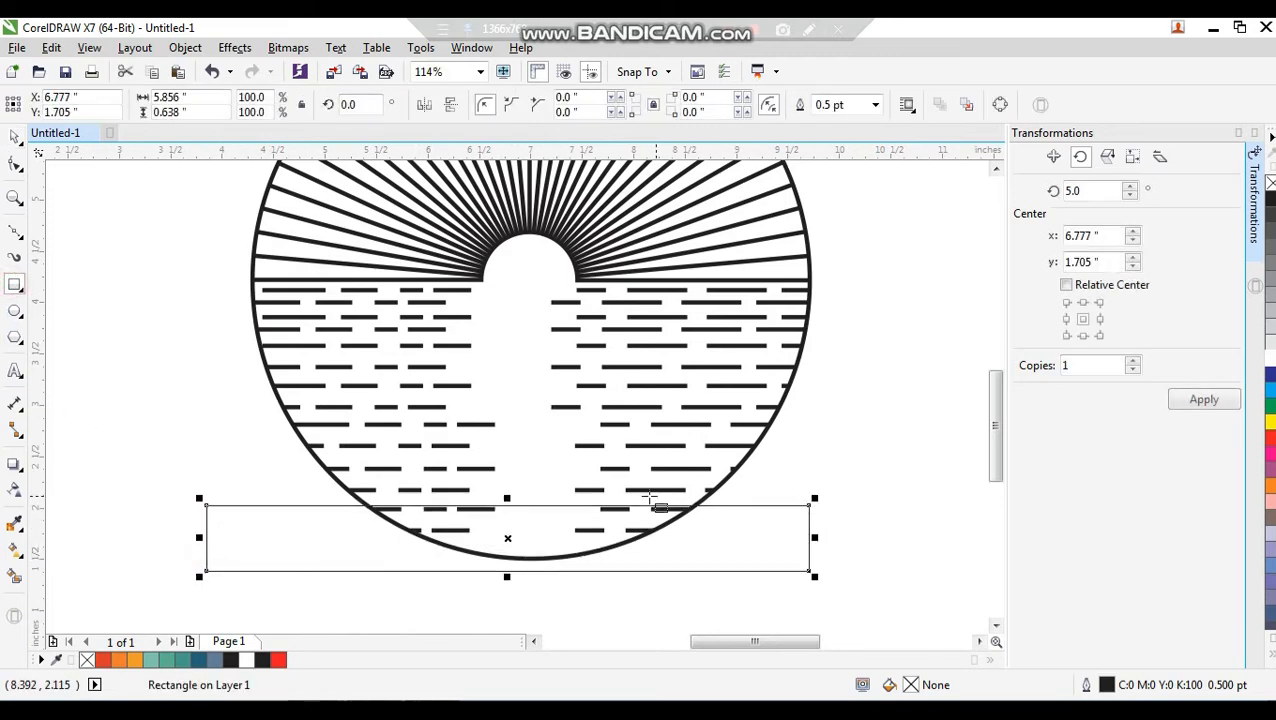
key("space")
Intersect the rectangle with the circle and delete the original rectangle, keeping only the circle segment.
left_click(553, 460)
left_click(645, 551, "shift")
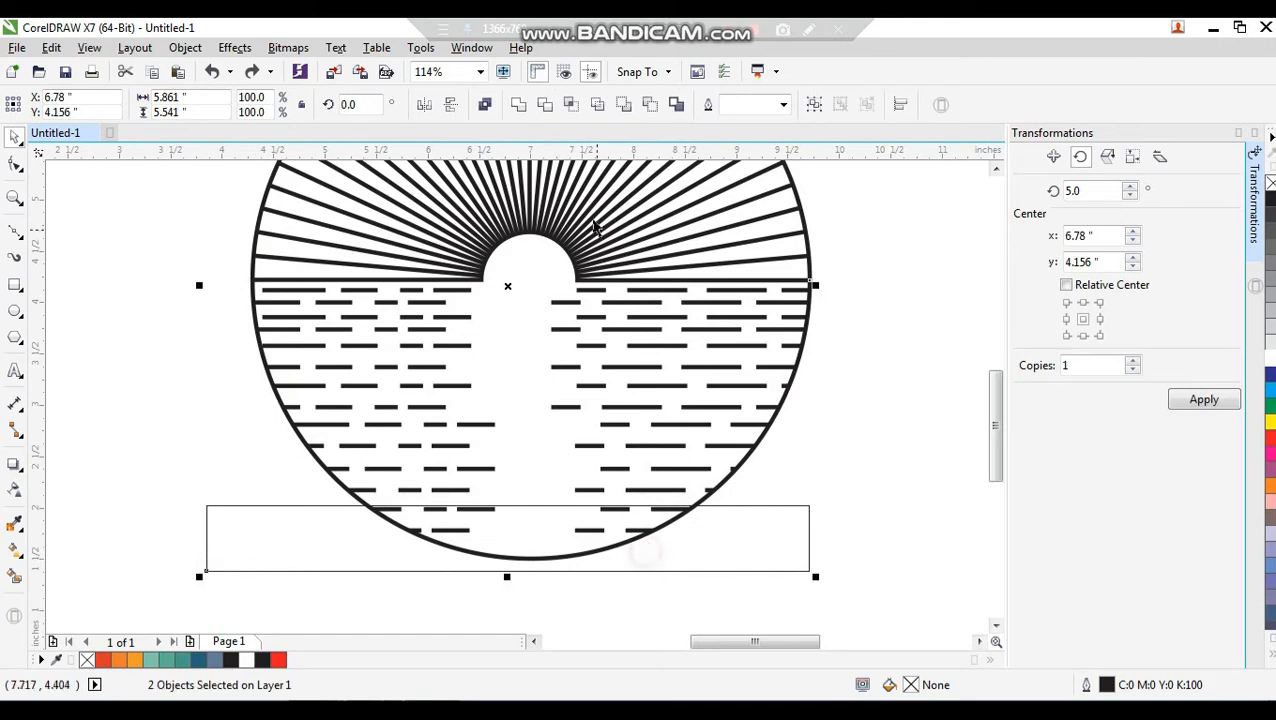
left_click(570, 105)
left_click(732, 541)
key("Delete")
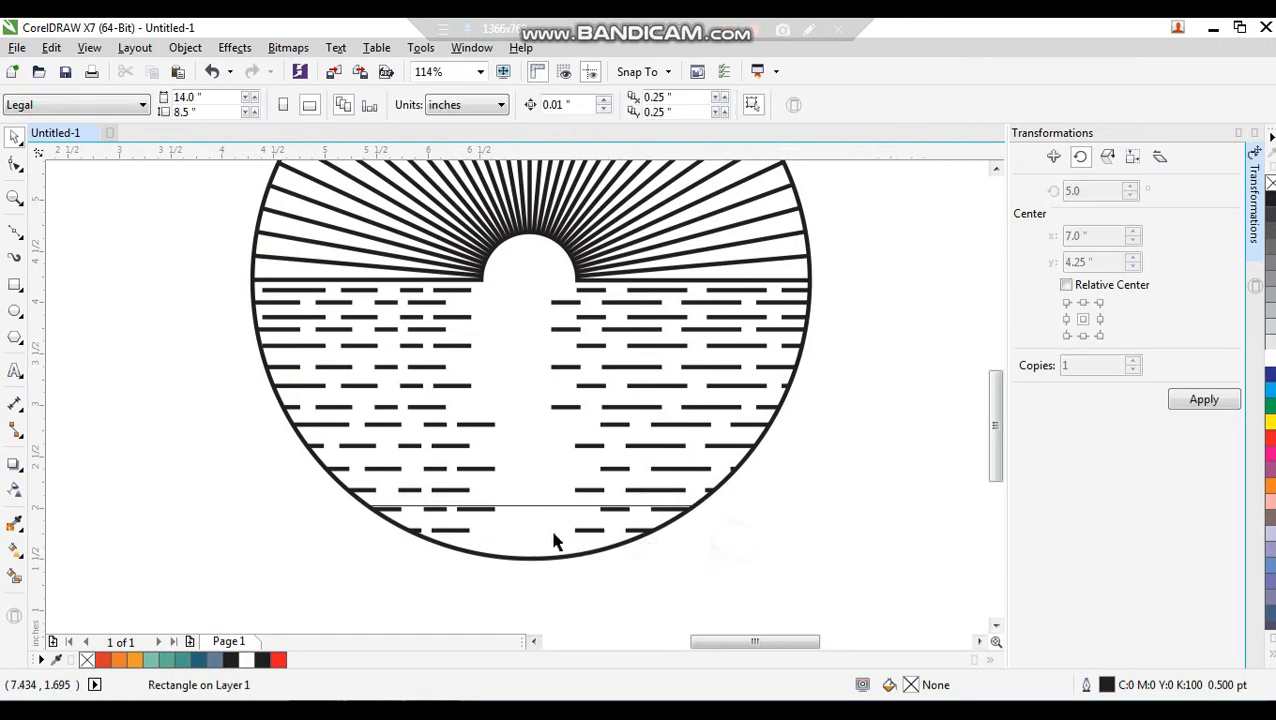
Fill the lower circle segment with black and remove its outline.
left_click(551, 531)
left_click(1271, 199)
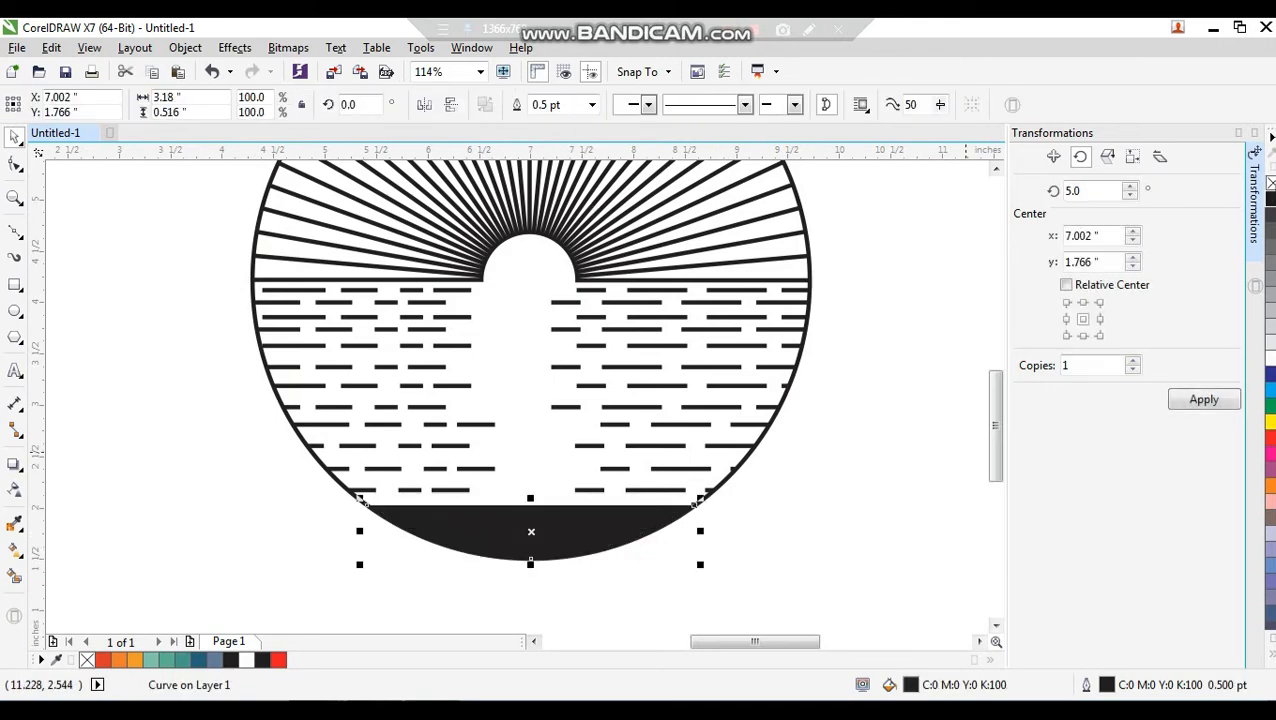
right_click(1271, 183)
left_click(864, 461)
Scale the man silhouette down to about 1.10 inches tall and stand it on the black segment, centred below the sun.
scroll(712, 468, "down", 3)
key("F2")
left_click_drag(787, 303, 359, 532)
left_click(160, 347)
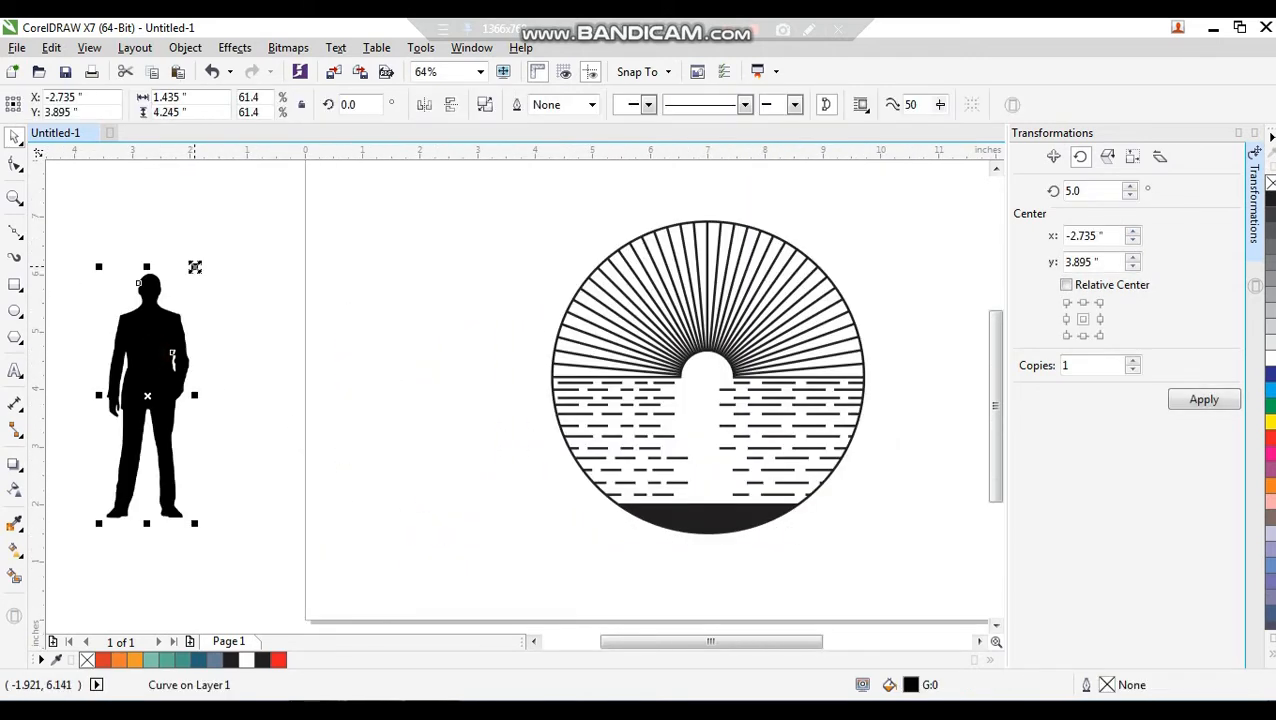
left_click_drag(194, 266, 709, 473)
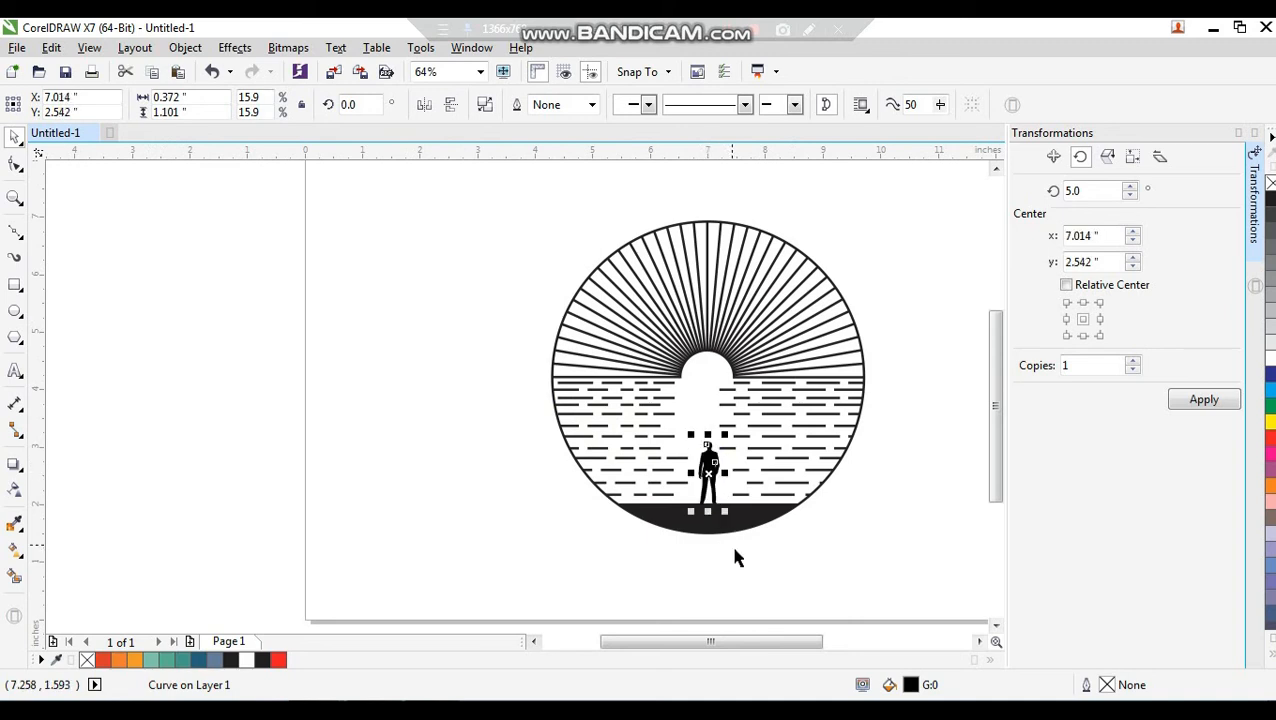
left_click(735, 559)
Delete the circle outline around the sunset design, keeping the rays, dashes, ground and man silhouette.
left_click_drag(485, 517, 904, 206)
scroll(708, 342, "down", 2)
key("F2")
left_click_drag(794, 252, 448, 516)
left_click(717, 388)
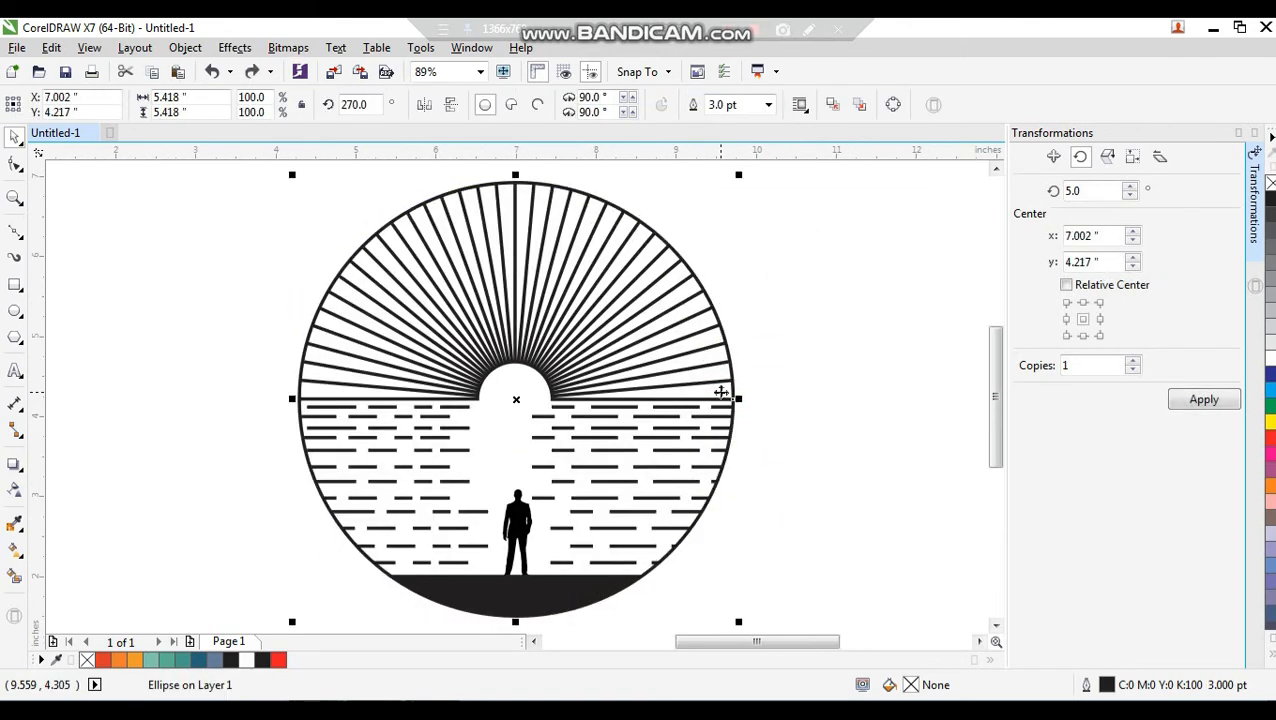
key("Delete")
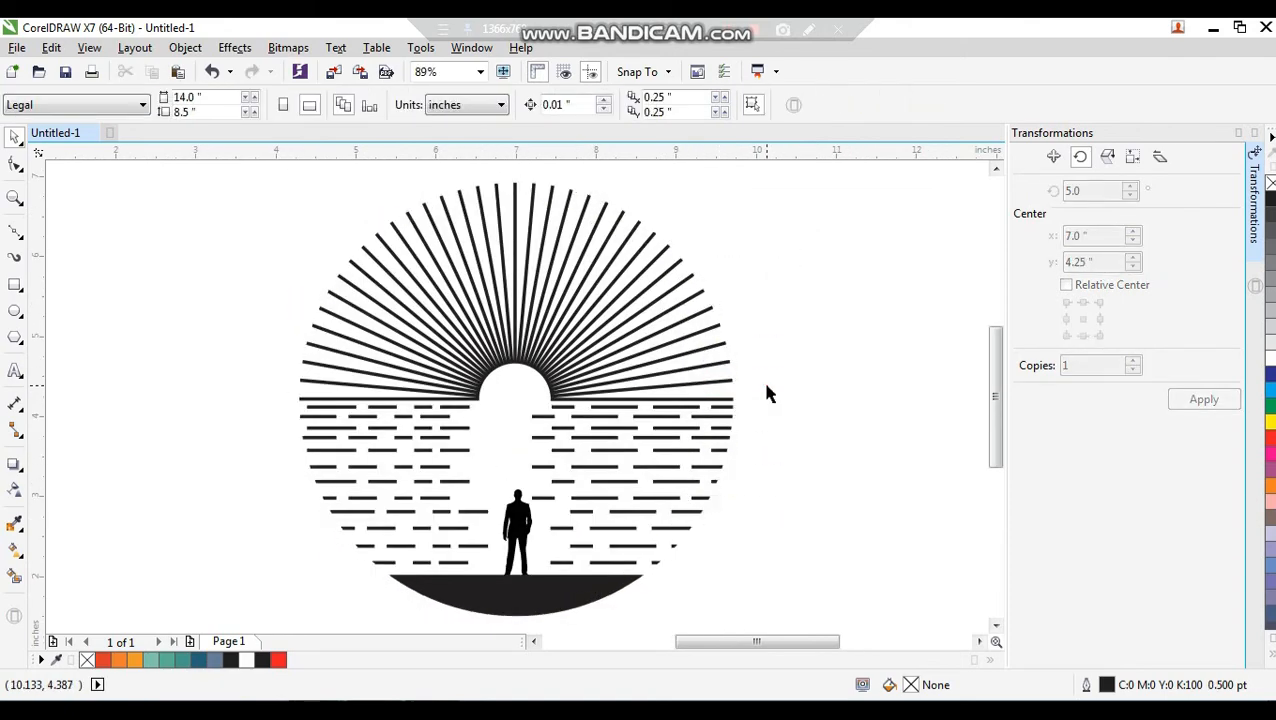
left_click(712, 390)
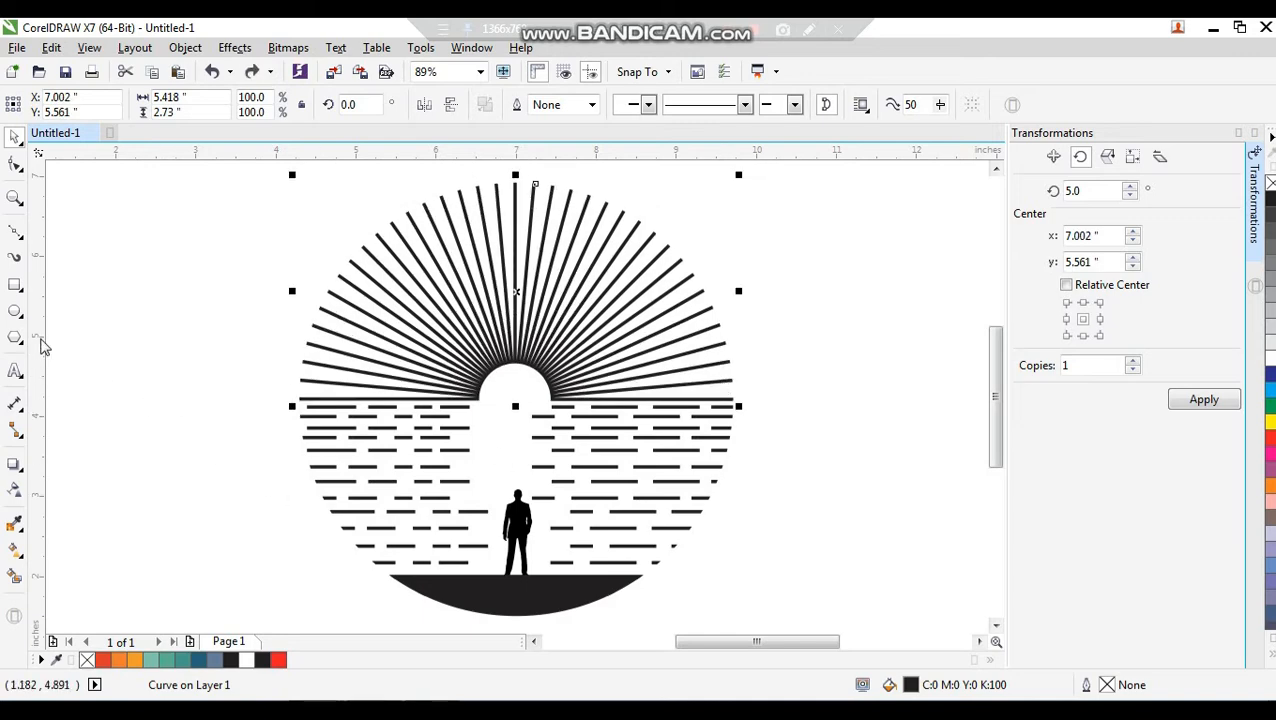
Draw a flat rectangle about 4.0 by 0.37 inches beside the sunset design.
left_click(15, 288)
scroll(389, 358, "down", 2)
left_click_drag(236, 205, 625, 461)
key("ctrl+z")
scroll(326, 262, "up", 2)
left_click_drag(313, 410, 83, 440)
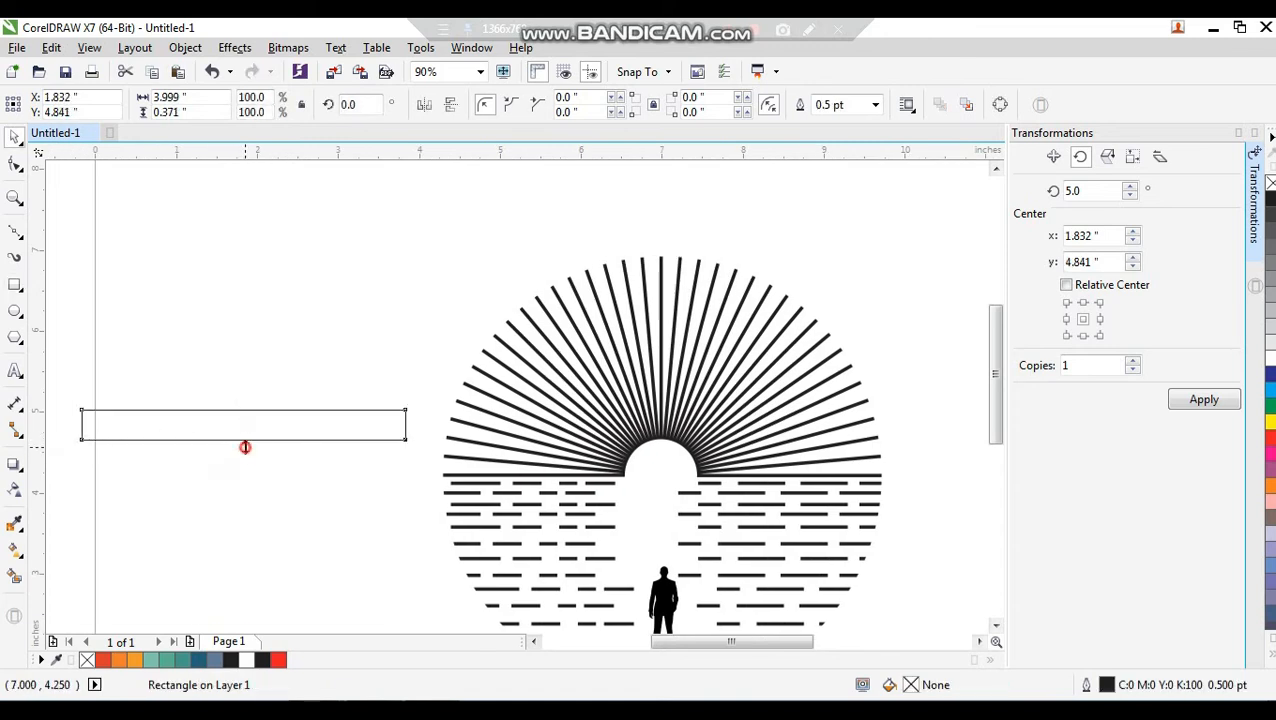
Copy the flat rectangle upward edge to edge to form a stack of six equal stripes.
left_click_drag(245, 447, 245, 381)
key("ctrl+r")
key("ctrl+r")
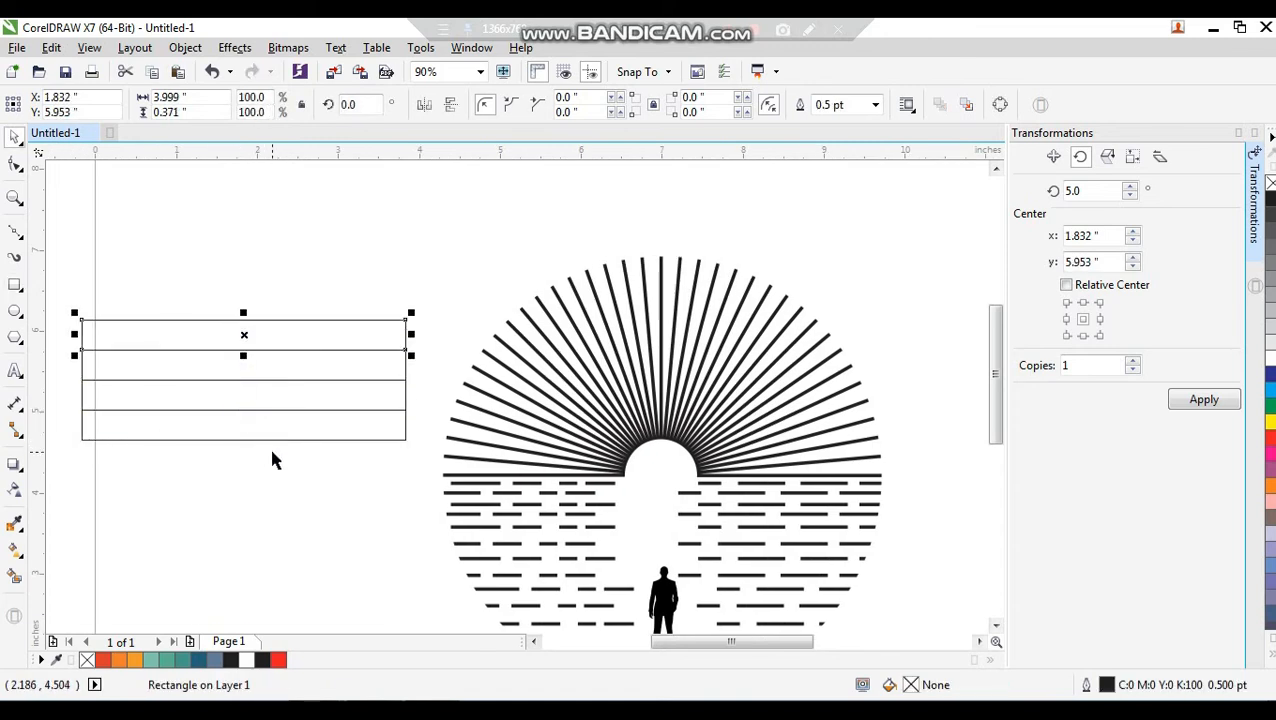
key("ctrl+r")
key("ctrl+r")
left_click(449, 262)
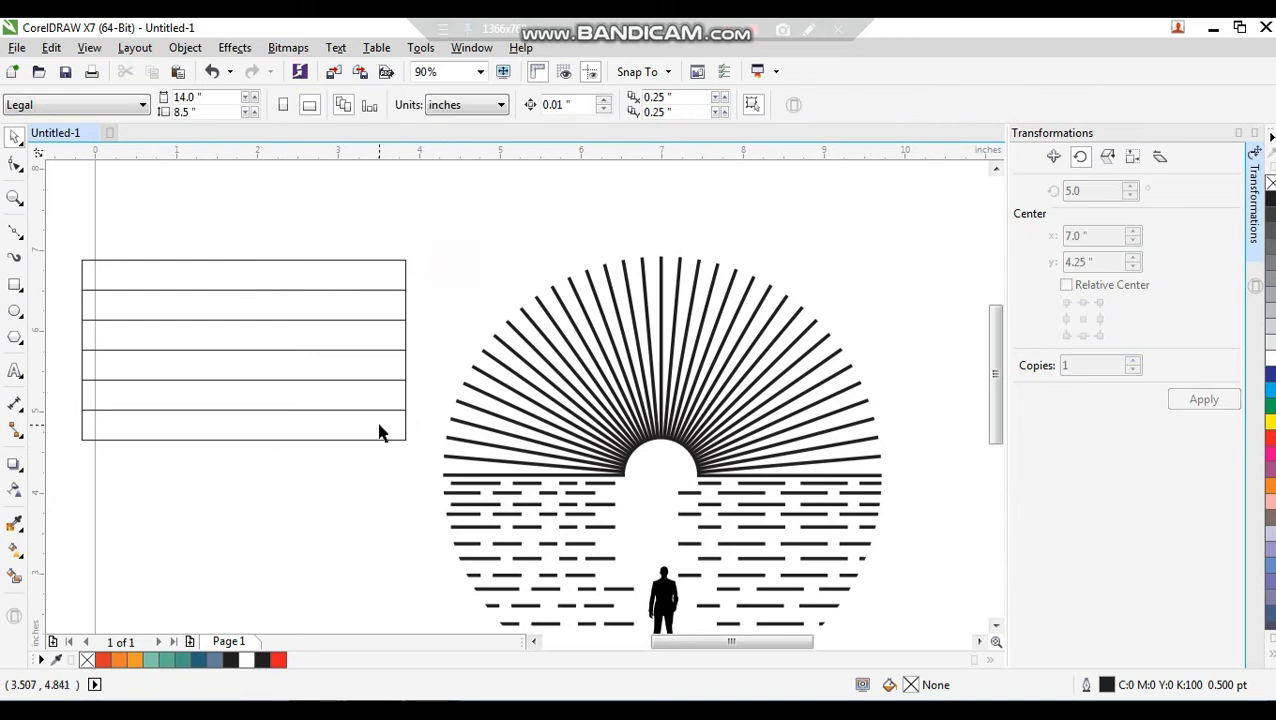
Fill the lower three stripes, from the lowest up, with red-orange, orange and yellow-orange.
left_click(379, 434)
left_click(103, 660)
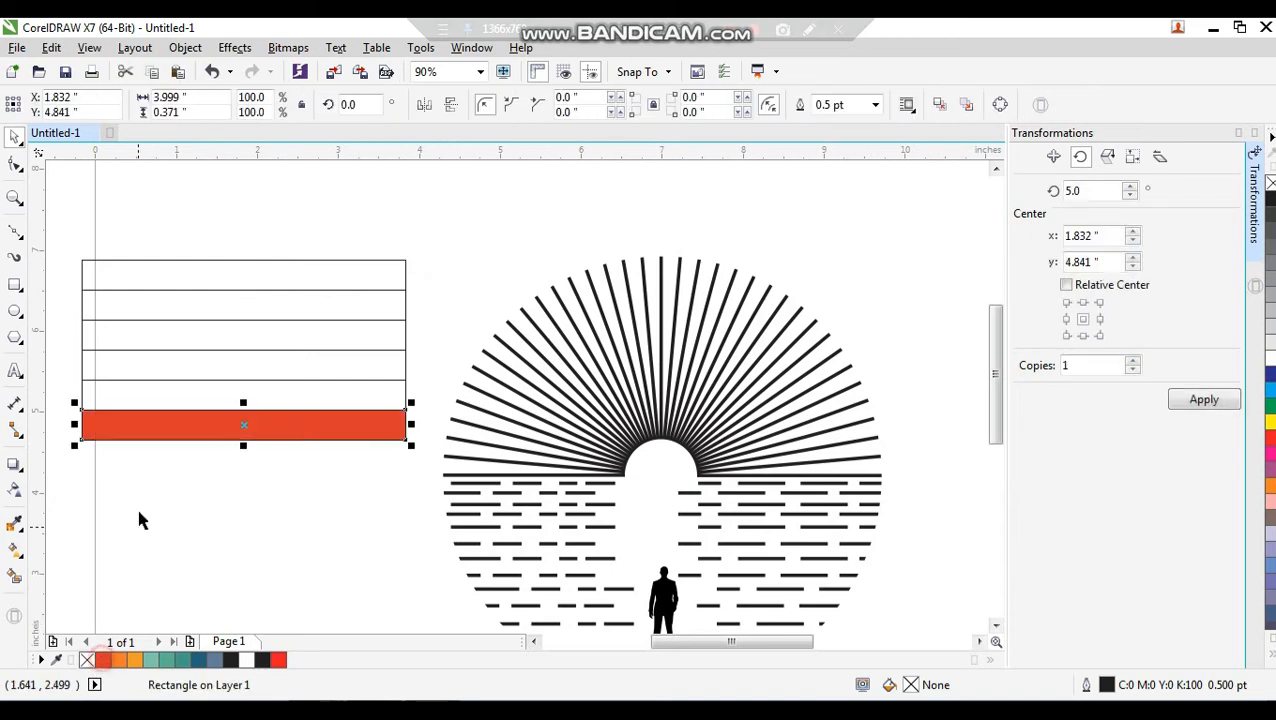
left_click(155, 404)
left_click(123, 661)
left_click(198, 368)
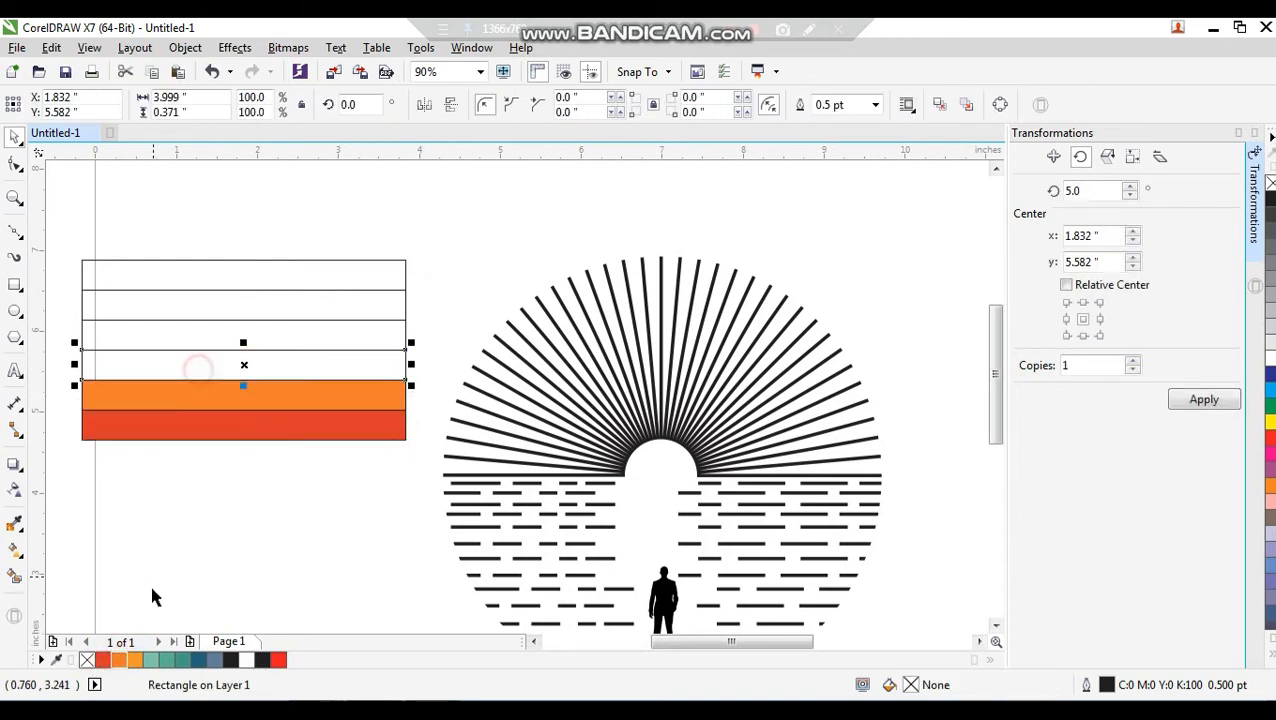
left_click(135, 661)
Fill the upper three stripes, going upward, with light, medium and dark teal.
left_click(200, 338)
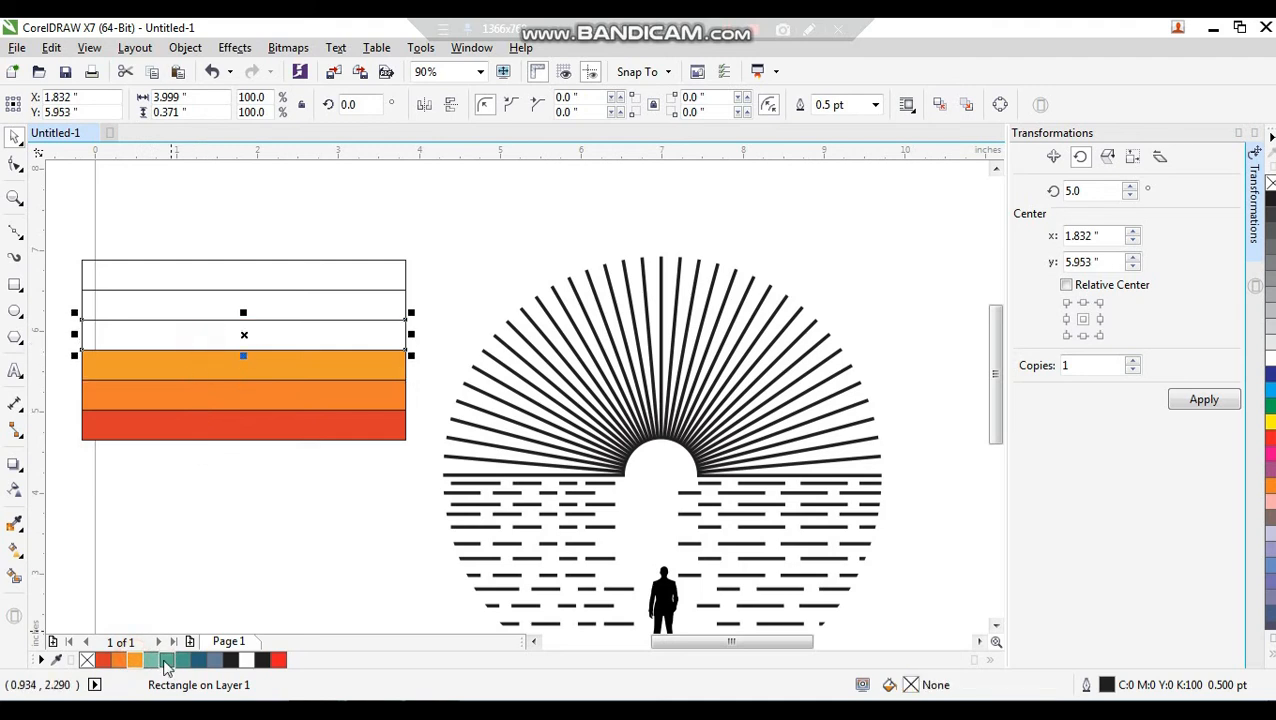
left_click(151, 661)
left_click(213, 310)
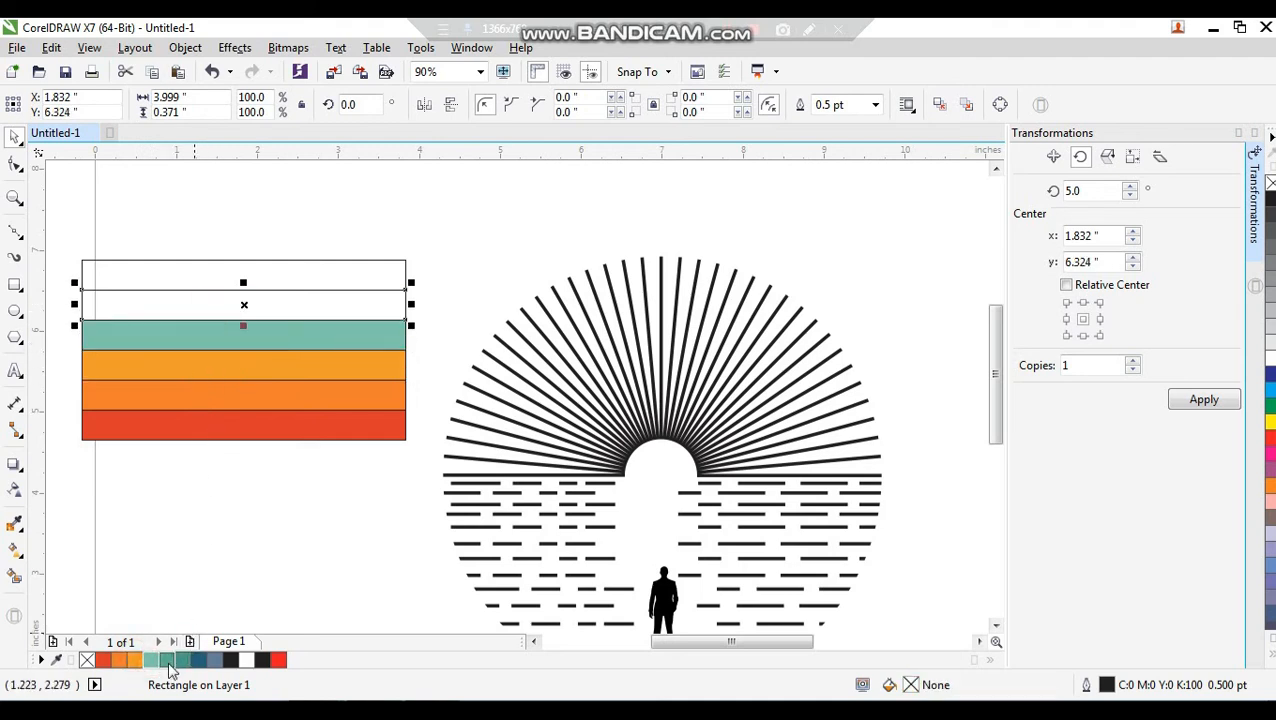
left_click(168, 661)
left_click(210, 276)
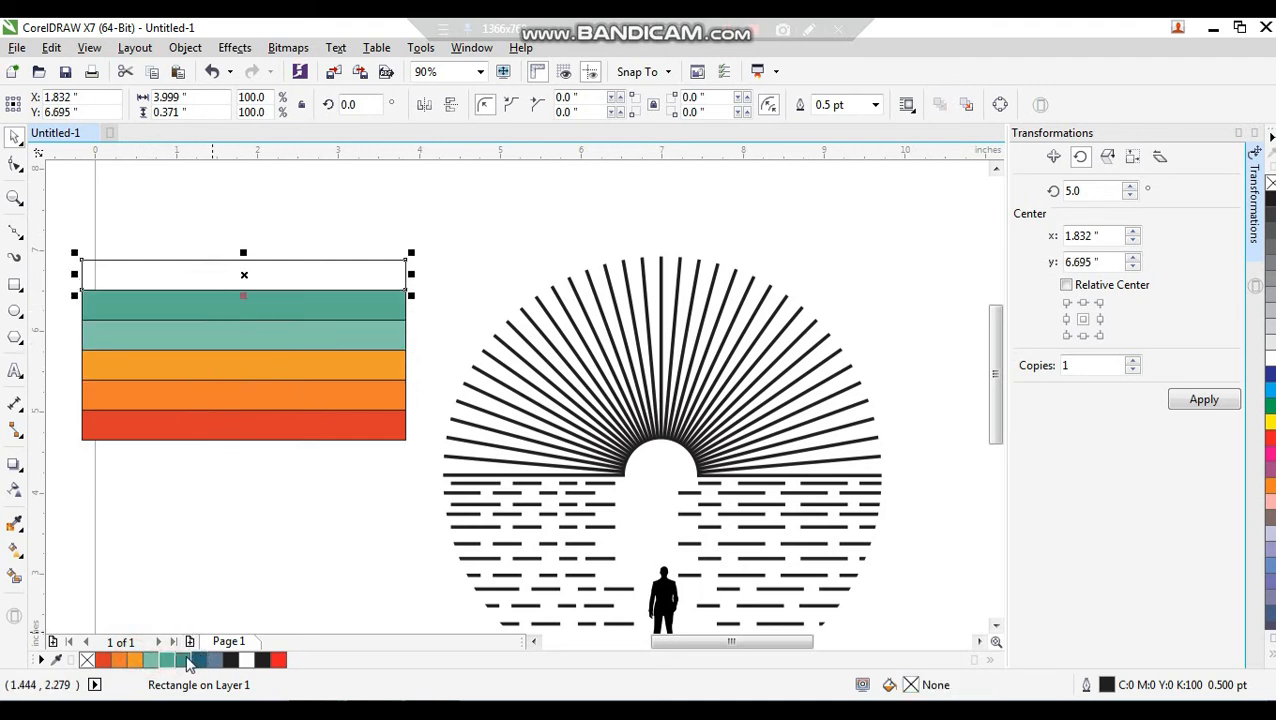
left_click(186, 661)
Group the six coloured stripes and remove their outlines.
left_click_drag(421, 228, 62, 476)
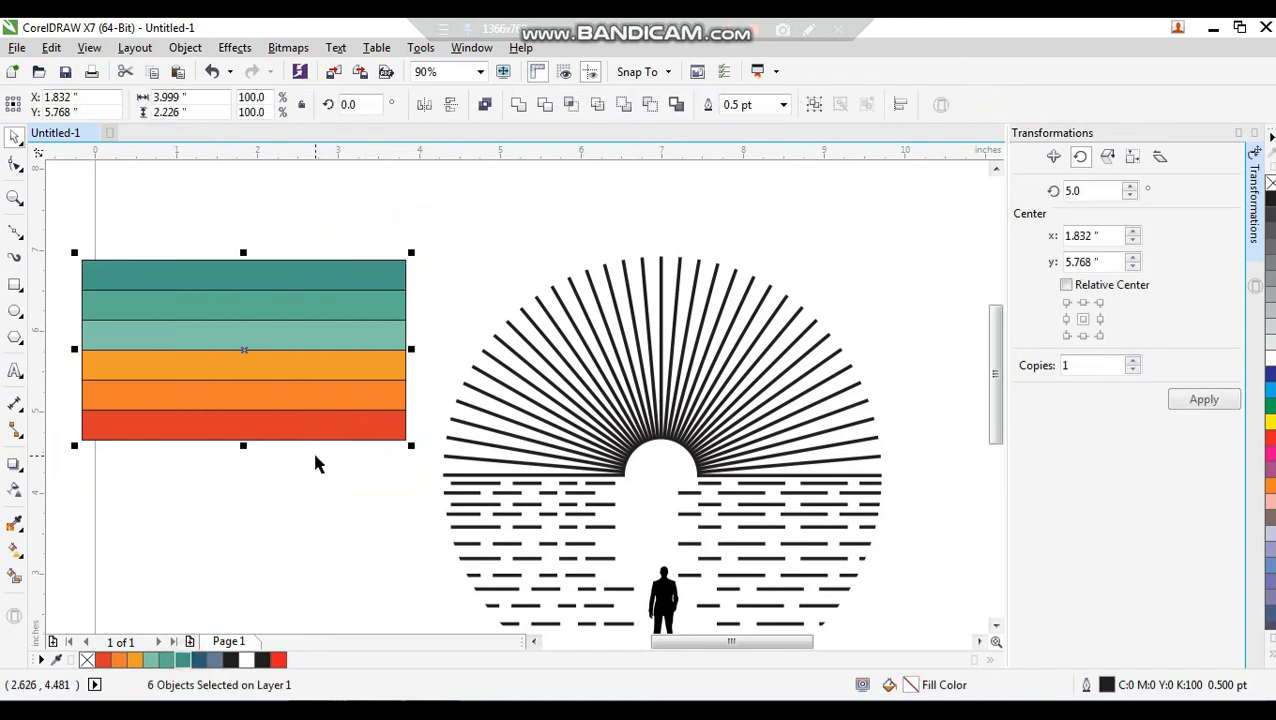
key("ctrl+g")
right_click(1270, 183)
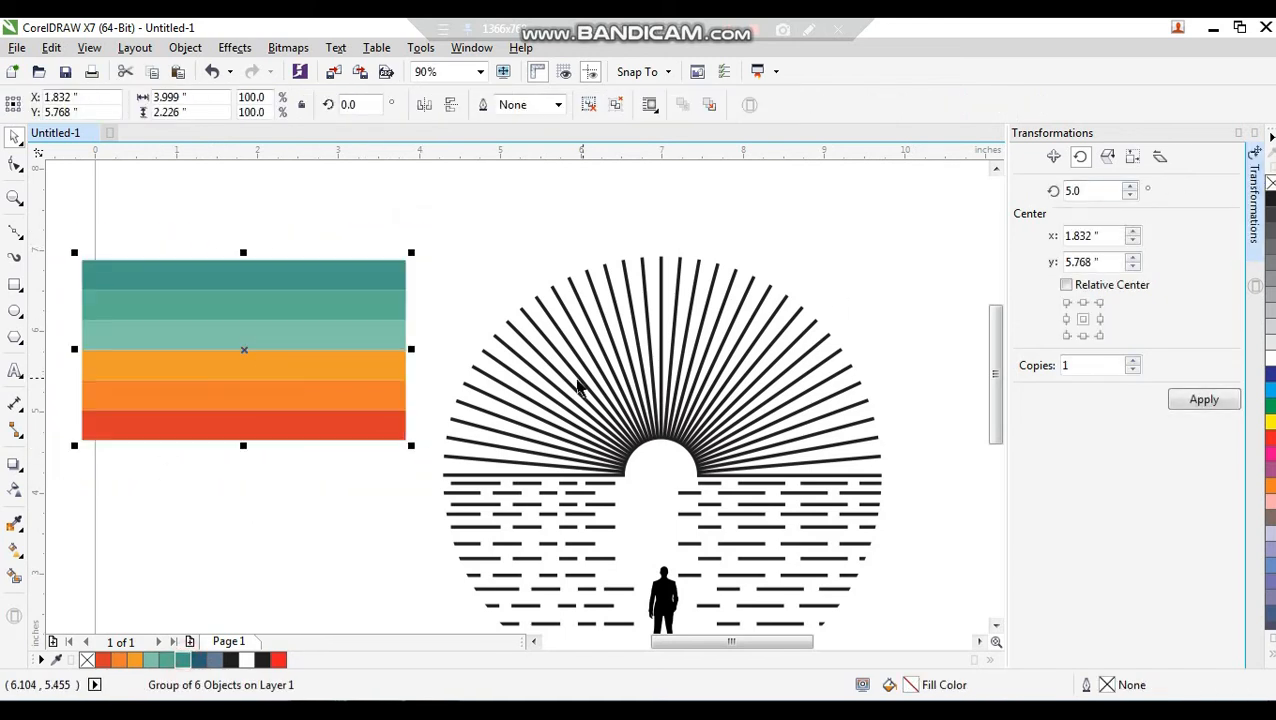
Copy the grouped stripes over the sun rays and align both objects by their horizontal and vertical centres.
left_click_drag(366, 349, 379, 350)
right_click(379, 350)
left_click(682, 436, "shift")
key("c")
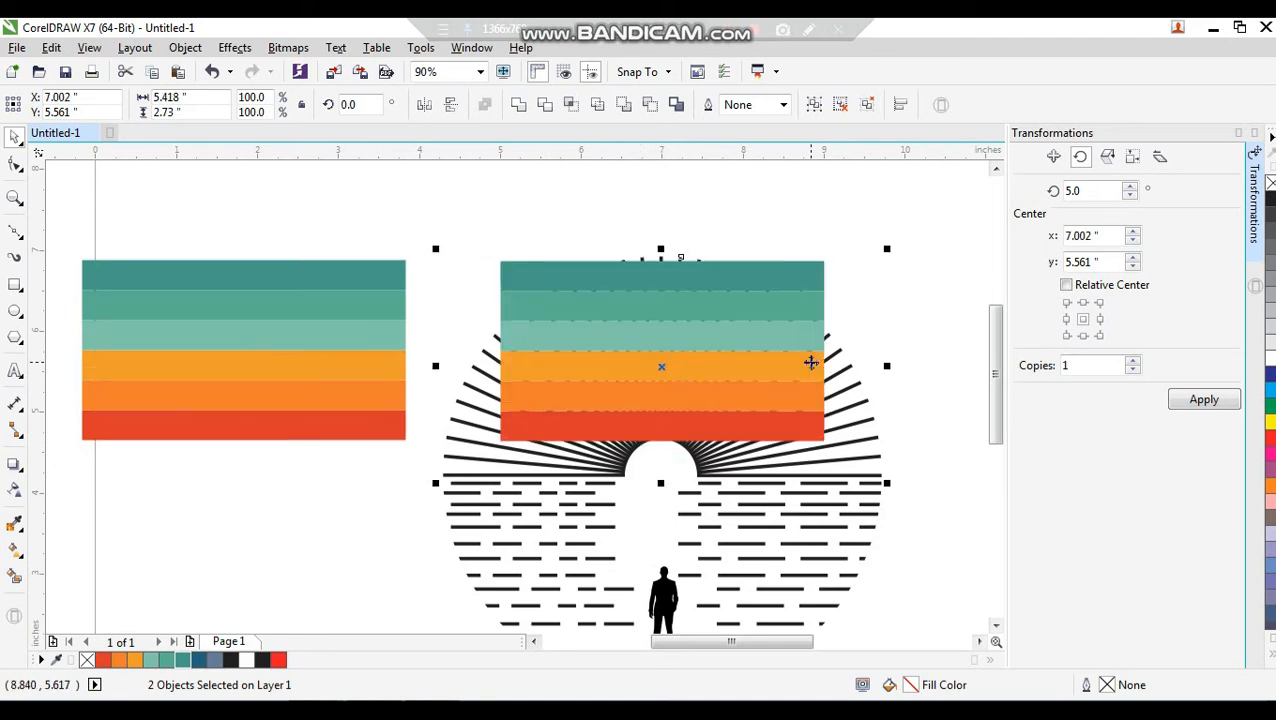
key("e")
Enlarge the copied stripes to about 6.0 by 2.8 inches so they cover all the sun rays.
left_click(906, 303)
left_click(800, 365)
left_click_drag(832, 366, 911, 366)
left_click_drag(656, 466, 660, 487)
left_click(740, 357)
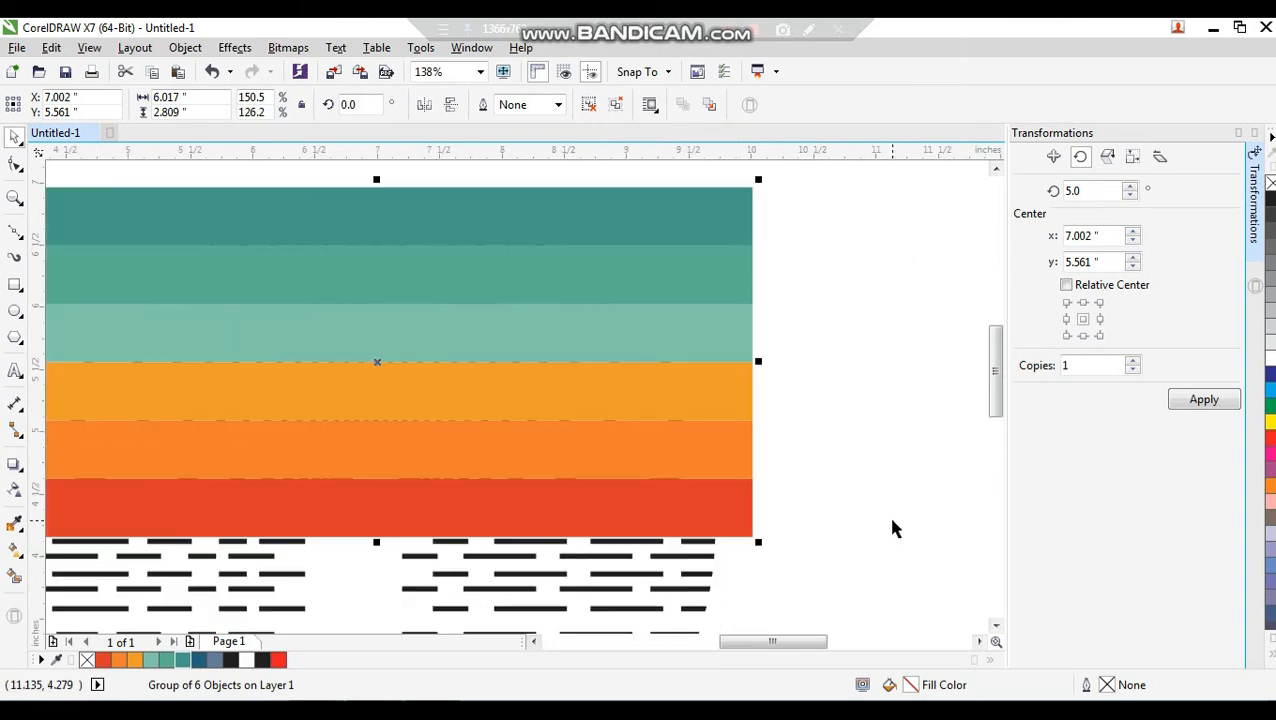
Send the enlarged stripes behind the sun rays and PowerClip them inside the rays.
key("shift+Page_Down")
left_click(826, 385)
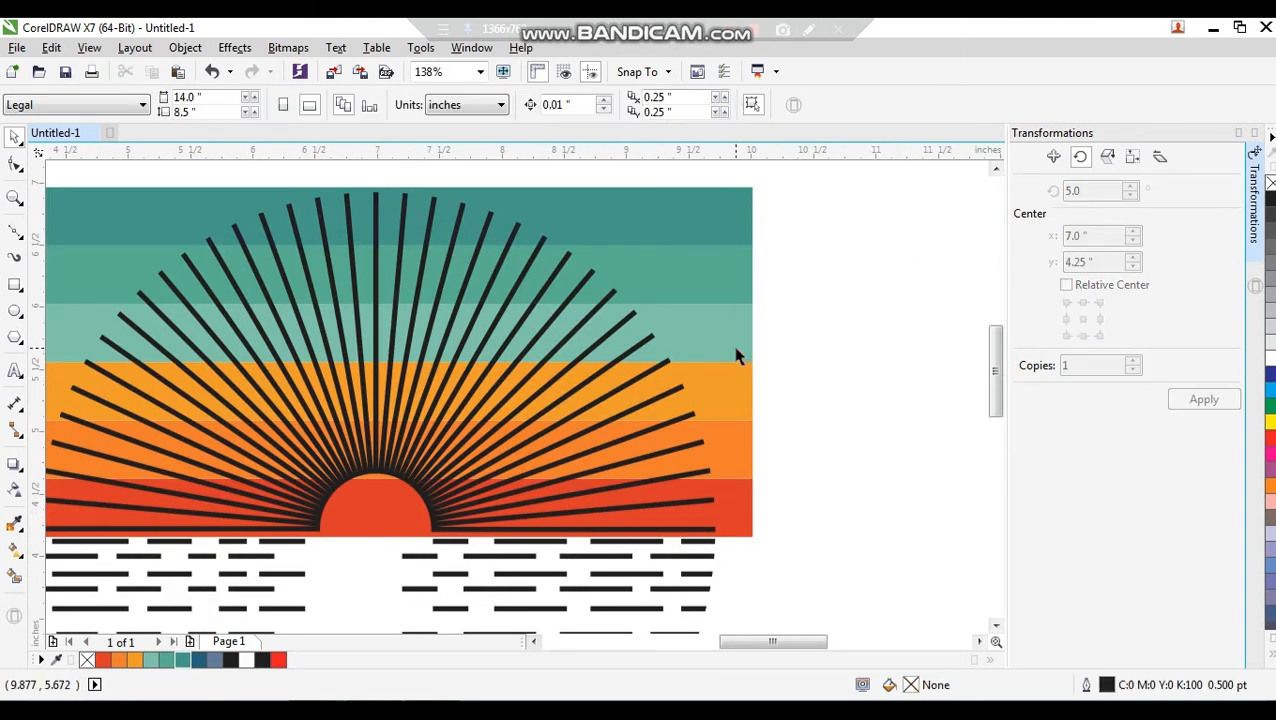
left_click(735, 349)
right_click(735, 349)
left_click(800, 218)
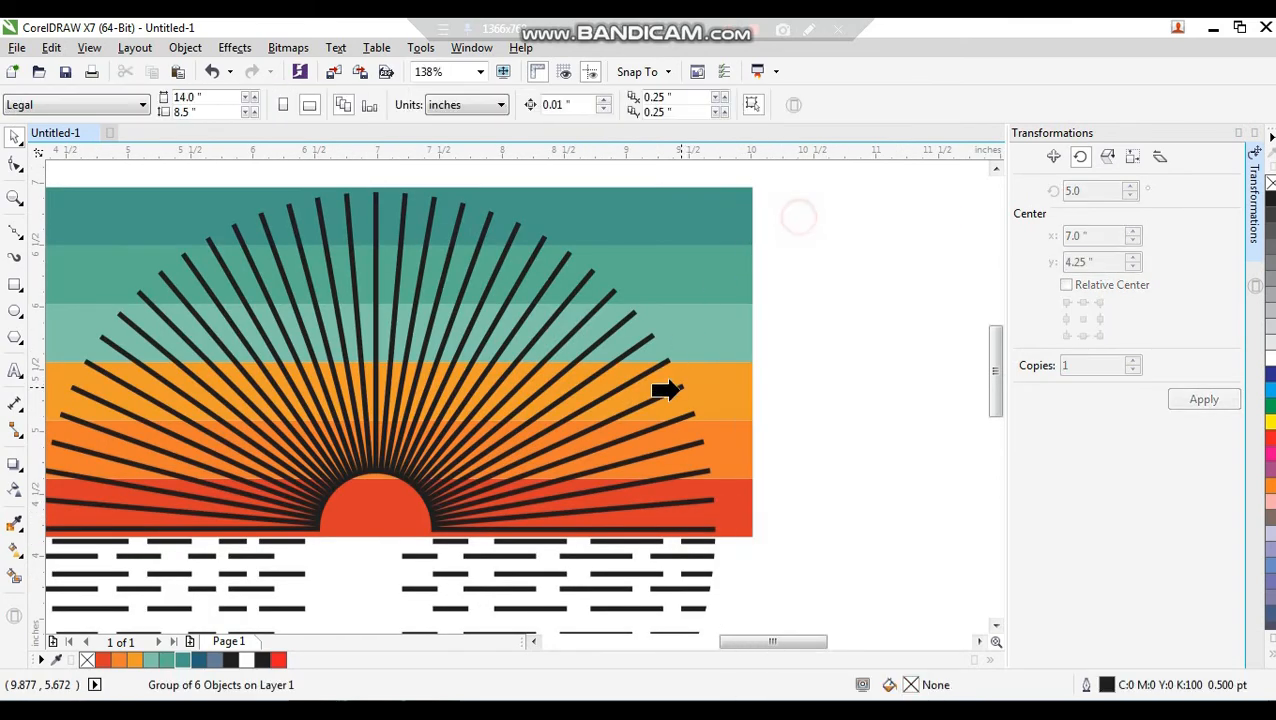
left_click(668, 391)
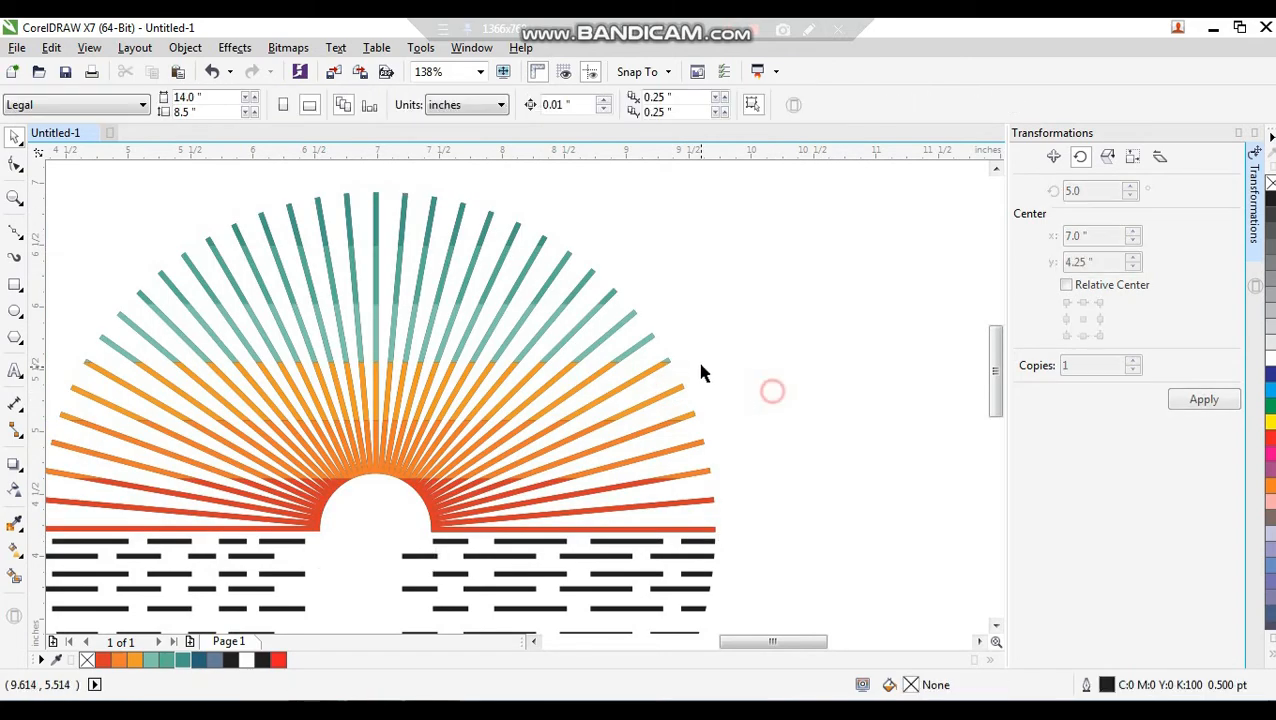
Copy the remaining stripe group just below itself and mirror the copy vertically so red-orange is uppermost.
scroll(697, 359, "down", 3)
left_click_drag(690, 315, 350, 518)
left_click(339, 341)
left_click_drag(339, 341, 336, 459)
left_click(451, 104)
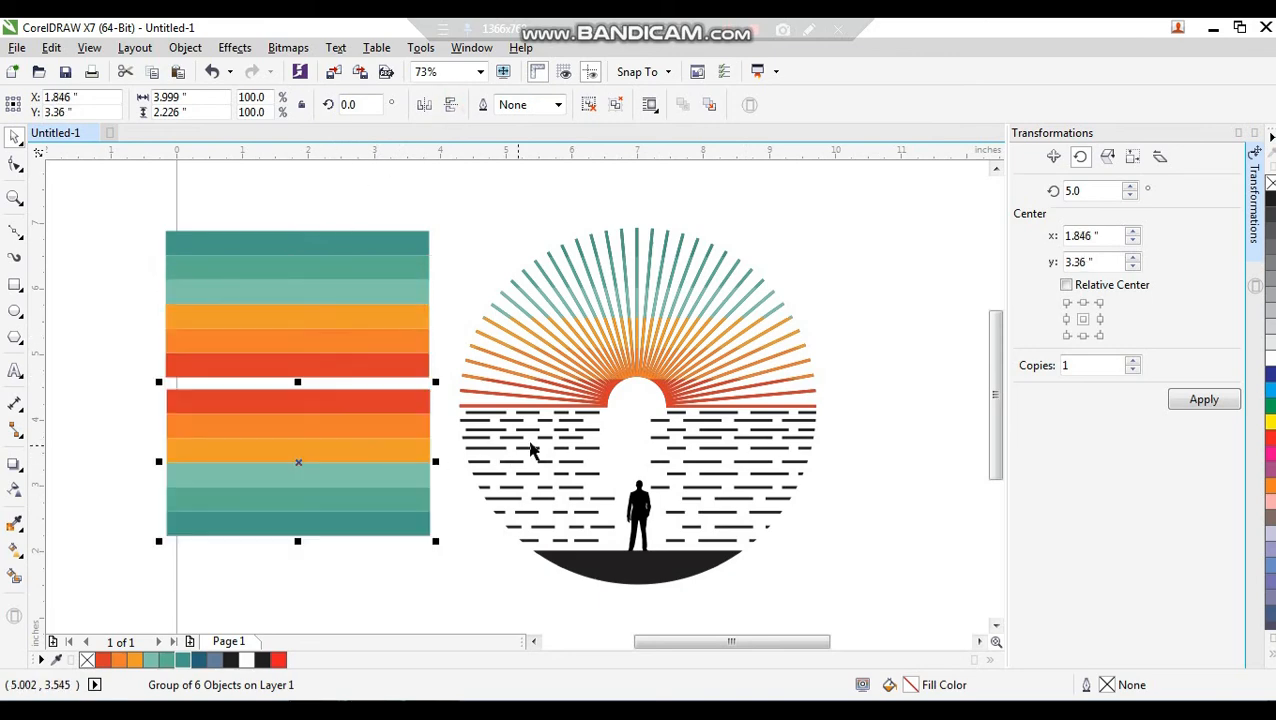
Align the mirrored stripes with the water dashes by their horizontal and vertical centres.
left_click(585, 455, "shift")
key("e")
key("c")
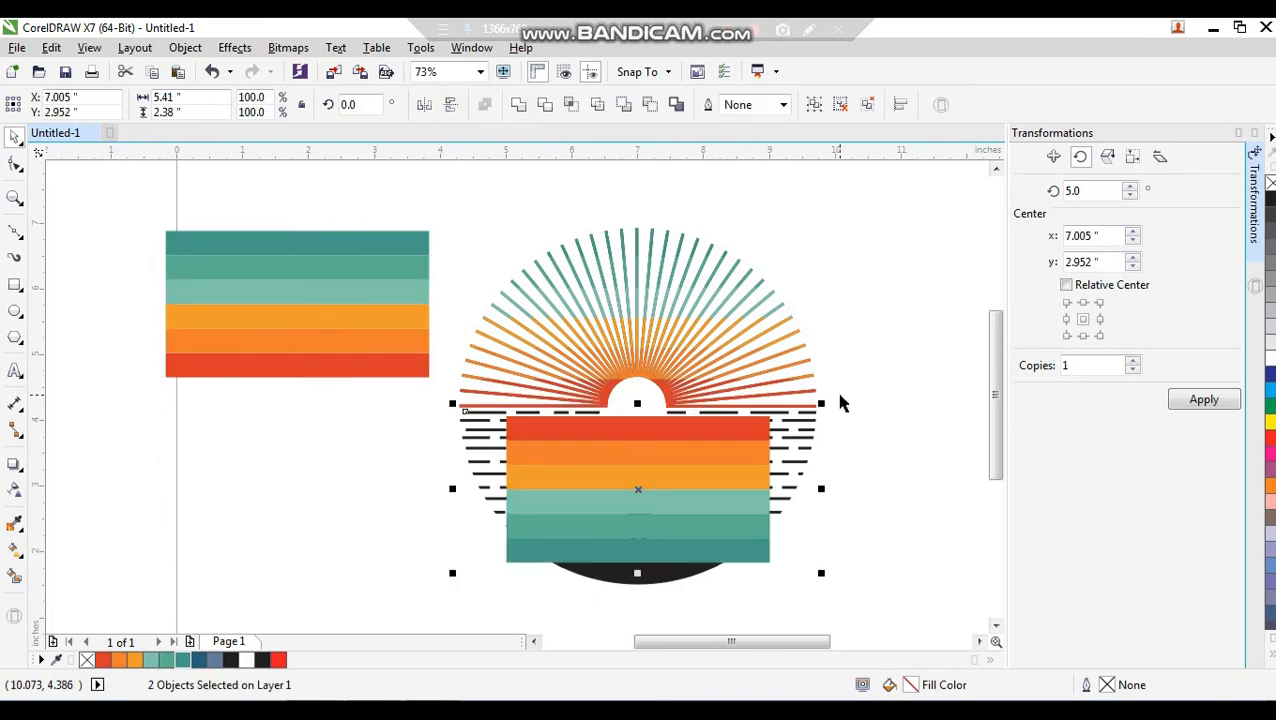
Enlarge the mirrored stripes to about 6.25 by 2.3 inches so they cover all the water dashes.
left_click(840, 403)
left_click(726, 470)
left_click_drag(775, 489, 847, 494)
key("shift+F2")
left_click_drag(488, 302, 490, 287)
scroll(515, 322, "down", 2)
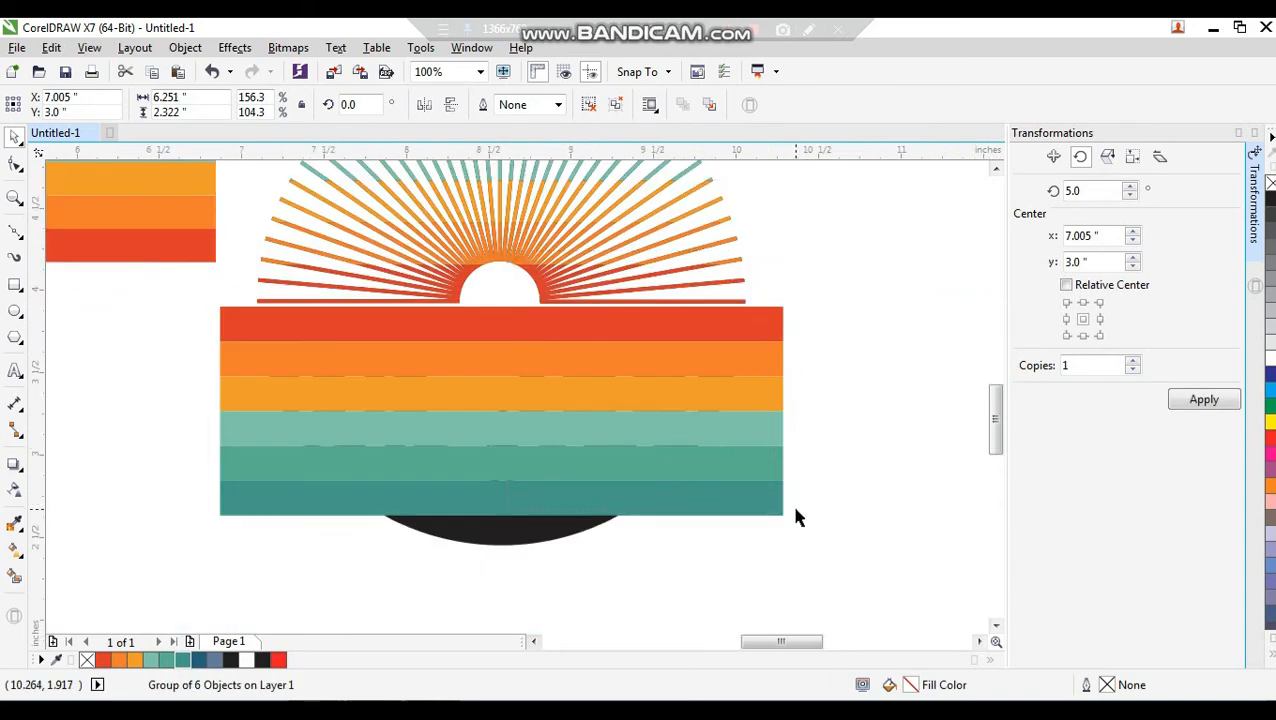
Send the mirrored stripes behind the design and PowerClip them inside the water dashes.
scroll(793, 504, "up", 2)
left_click(797, 341)
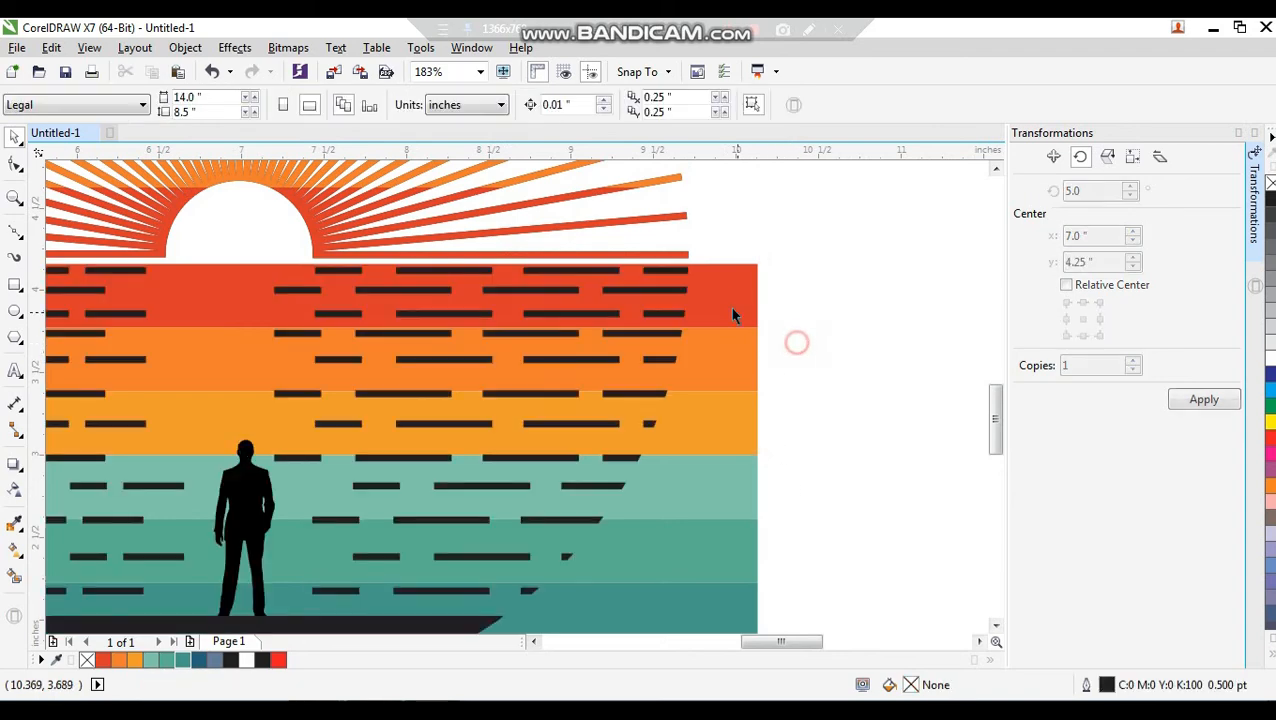
left_click(732, 285)
right_click(736, 287)
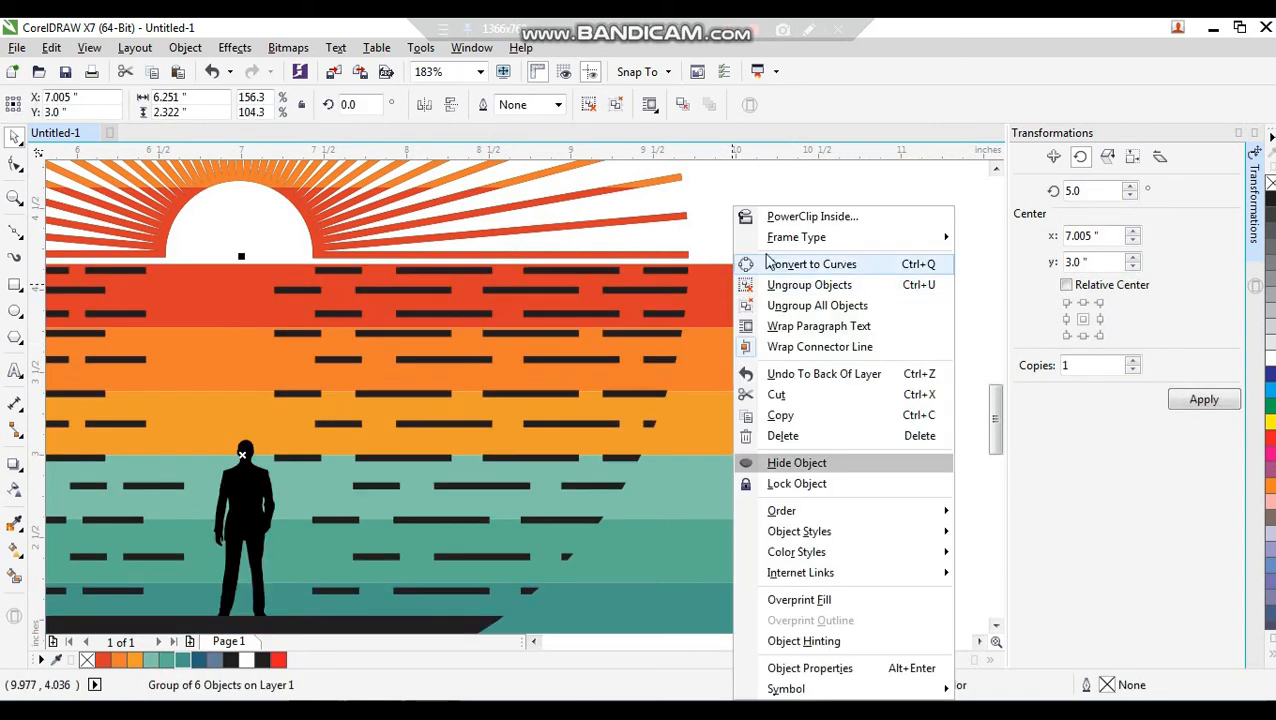
left_click(770, 216)
left_click(655, 270)
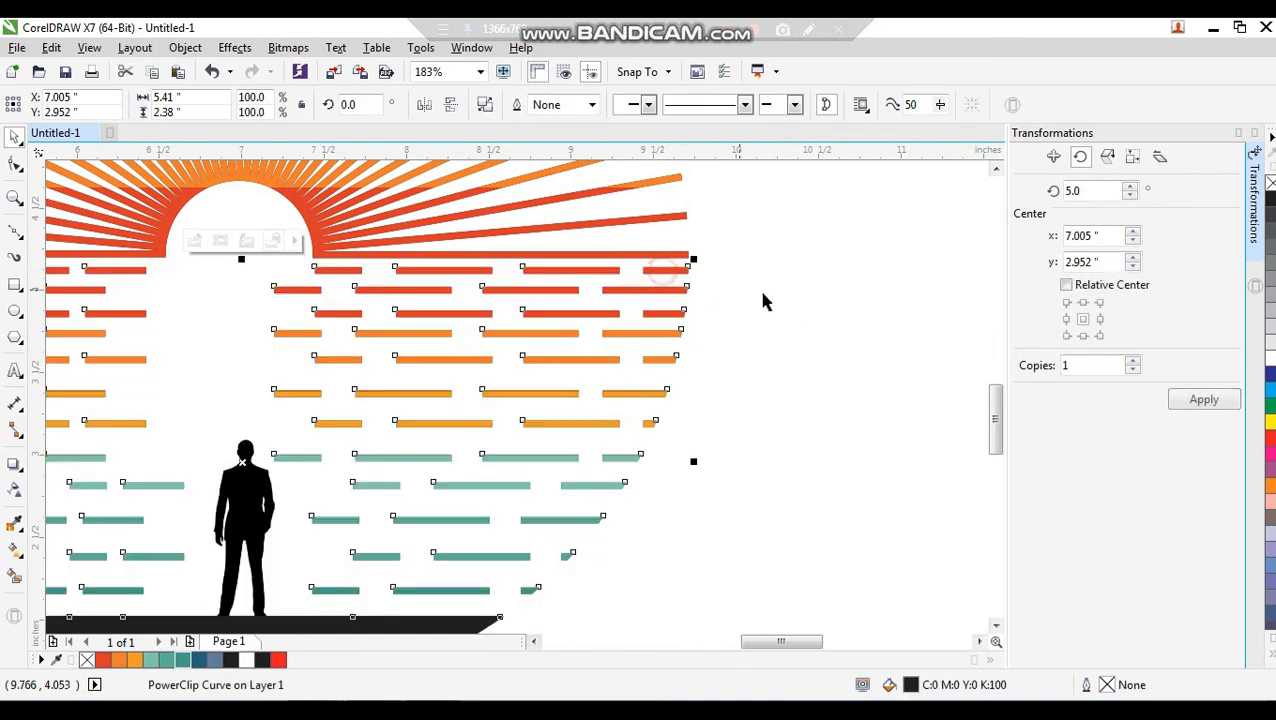
Delete the leftover stripe group beside the circular design.
scroll(700, 370, "down", 5)
left_click_drag(743, 190, 270, 528)
key("space")
left_click(340, 318)
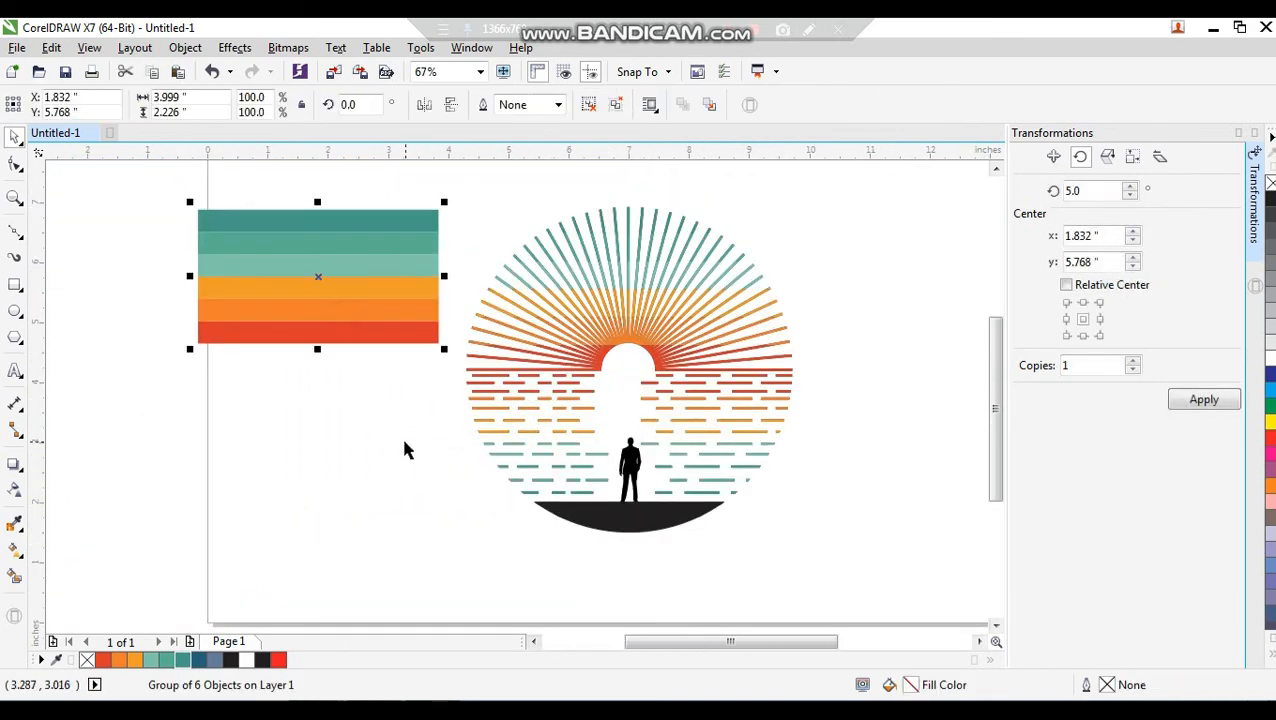
key("Delete")
left_click_drag(602, 521, 604, 530)
key("ctrl+z")
left_click(616, 568)
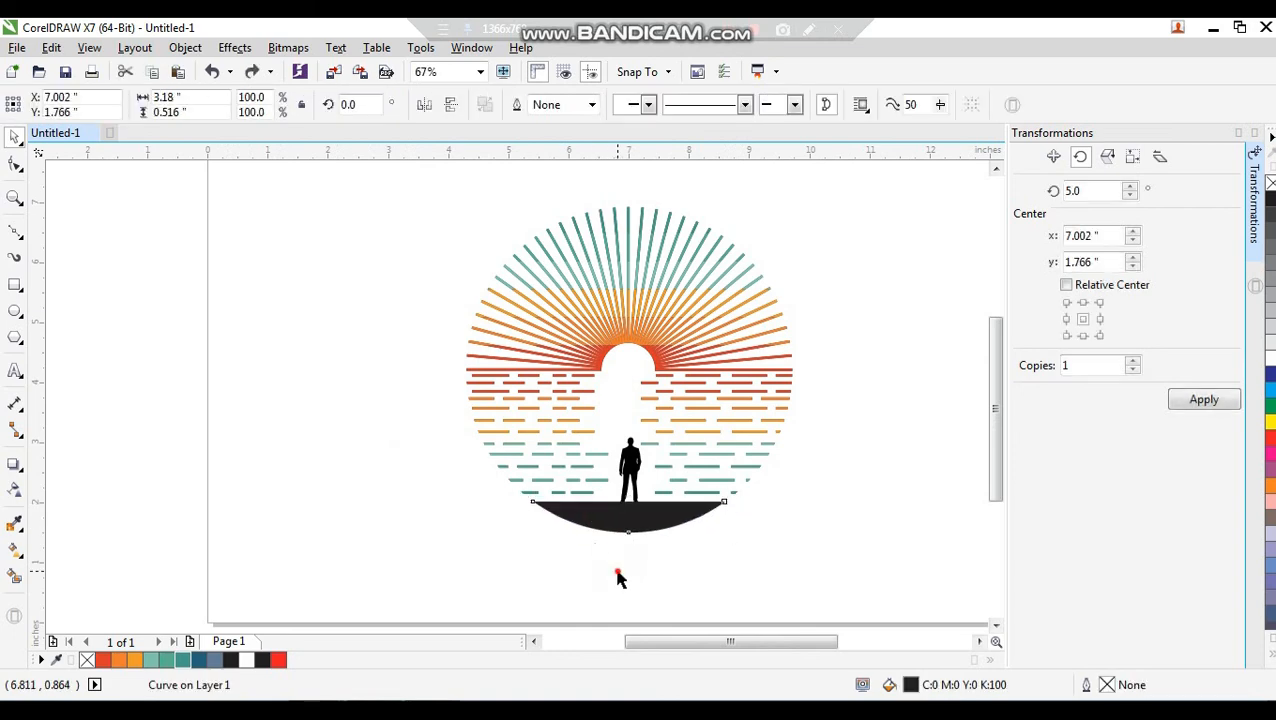
Select all four objects of the circular sunset design and collapse the Transformations docker.
key("F2")
left_click_drag(712, 545, 712, 546)
left_click_drag(561, 433, 554, 433)
scroll(612, 449, "down", 1)
scroll(614, 458, "down", 1)
left_click(763, 324)
left_click_drag(775, 205, 484, 506)
key("shift+F2")
left_click(1251, 143)
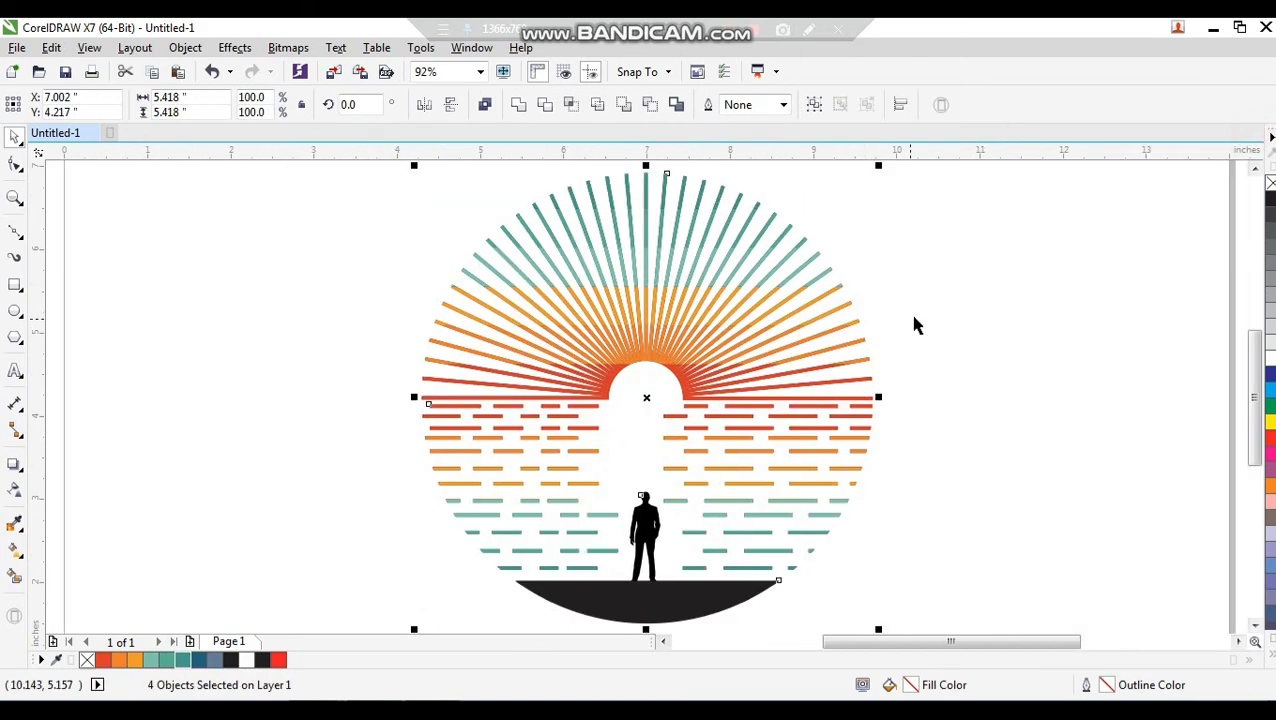